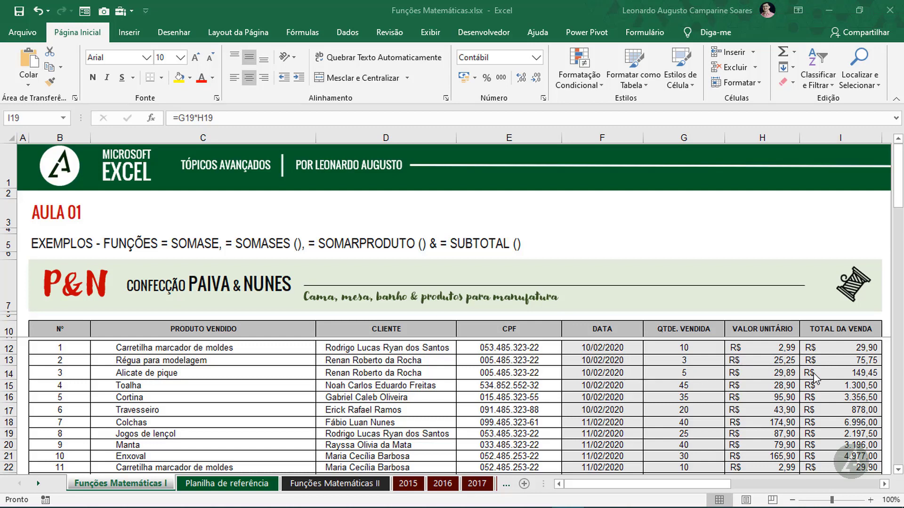
Step: Examine the fields of the first sales row, its total formula in I12, and the SOMA formulas in G33 and I33
click(520, 349)
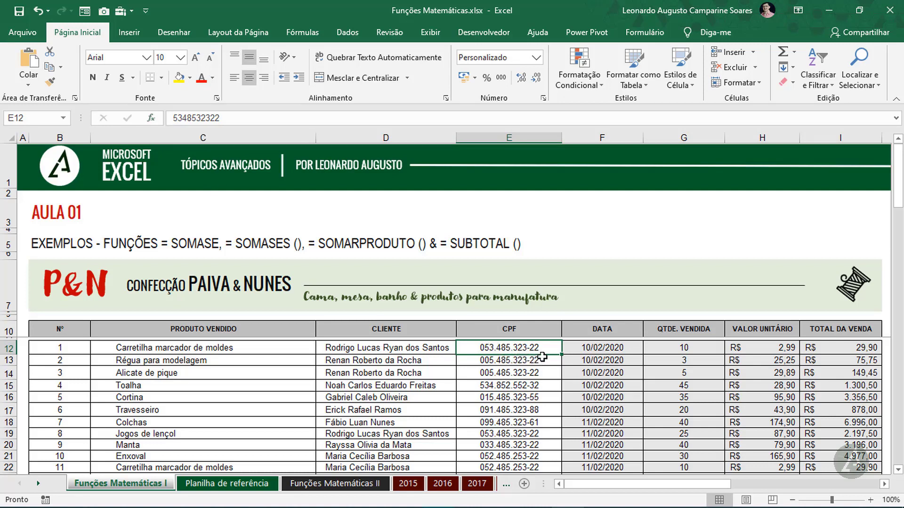
click(594, 352)
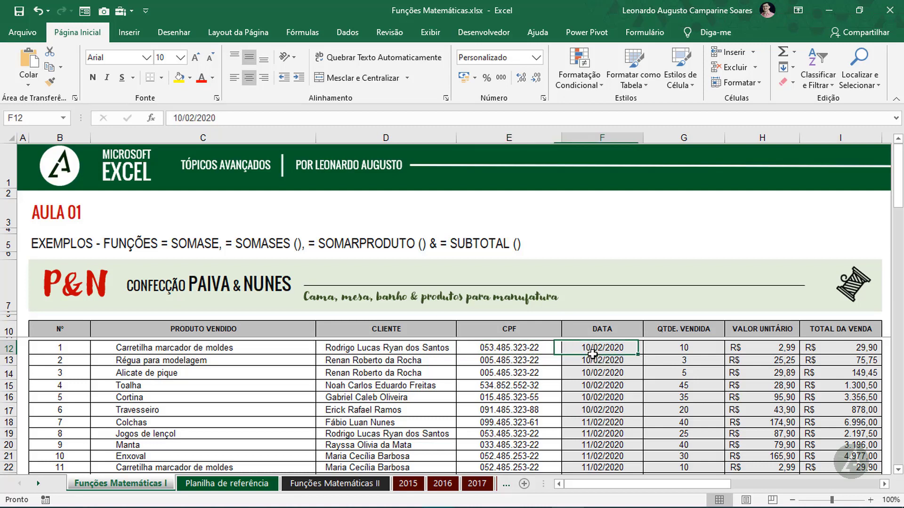
click(672, 352)
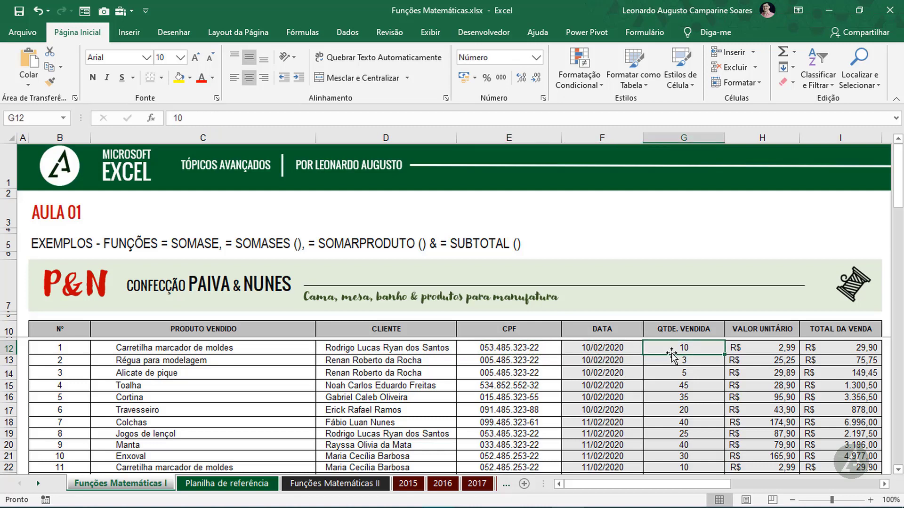
click(771, 346)
click(832, 348)
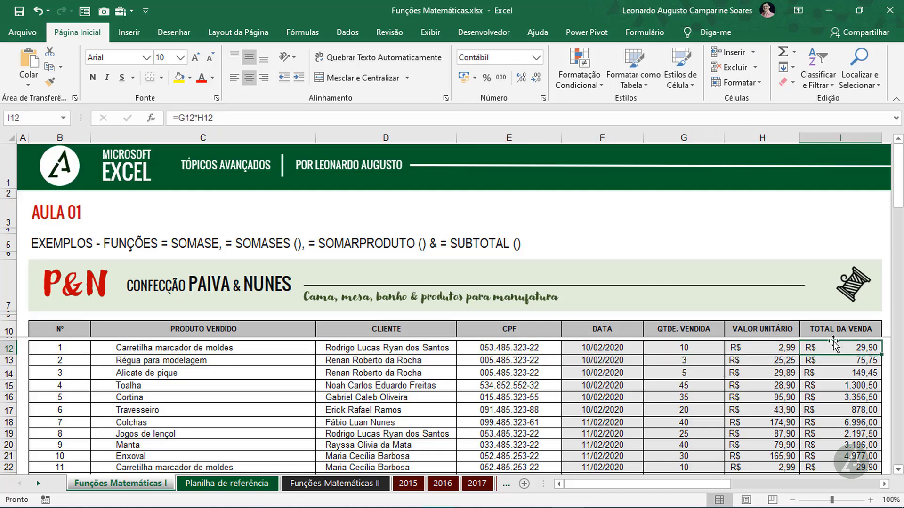
click(254, 119)
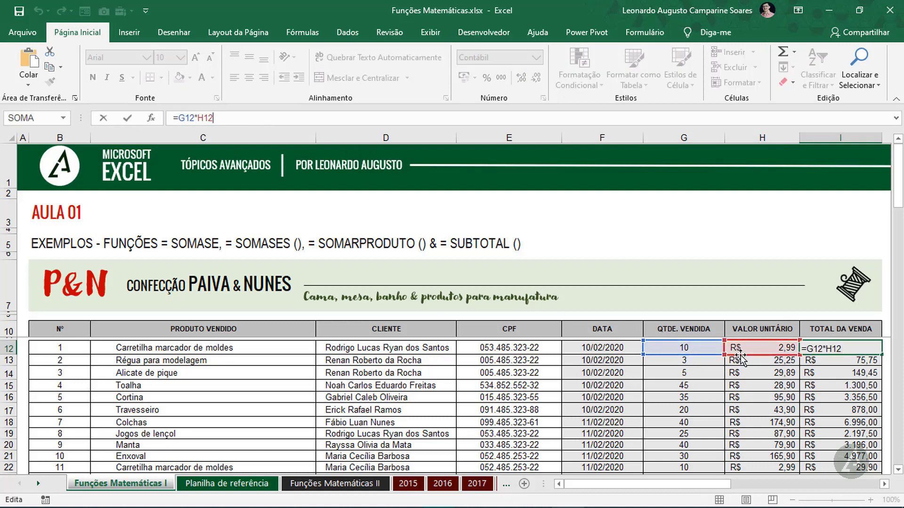
key(Return)
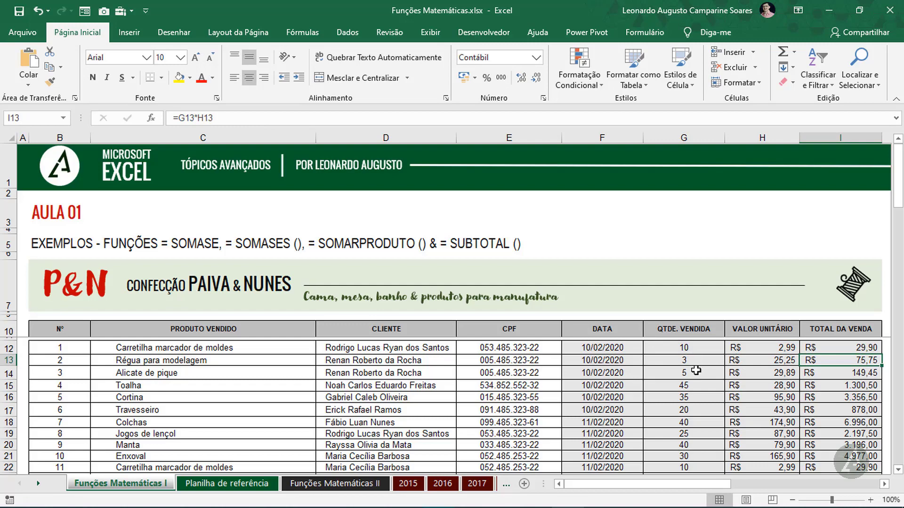
scroll(639, 360, down, 5)
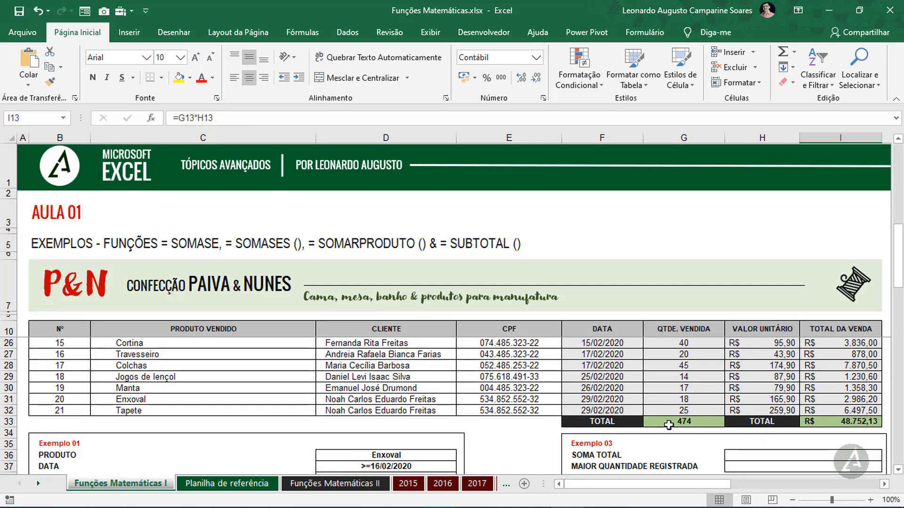
click(679, 423)
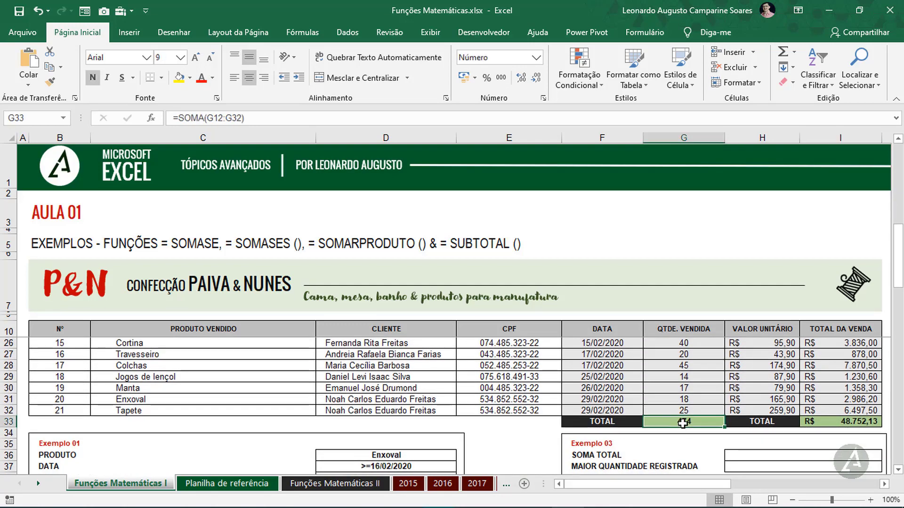
click(838, 426)
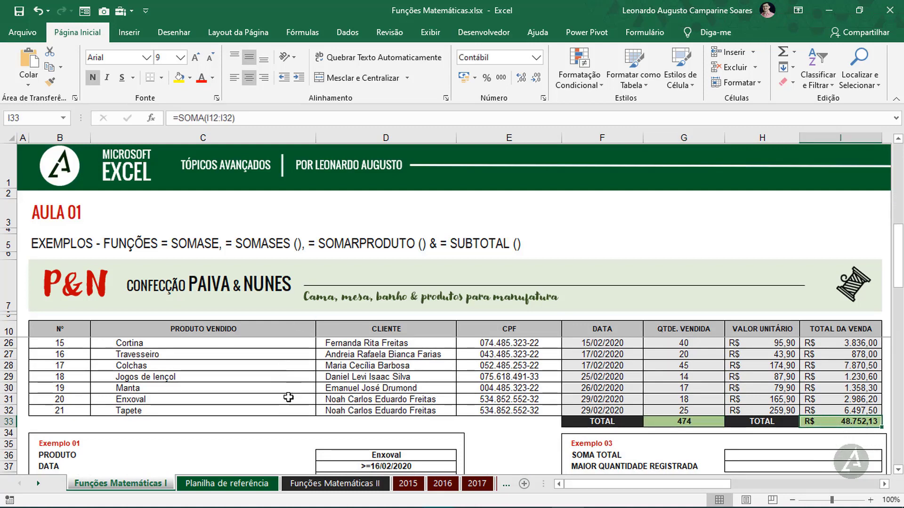
Step: Start a SOMASE formula in D38 of Exemplo 01 with the sold products range $C$12:$C$32 as its absolute criteria range
scroll(290, 393, down, 1)
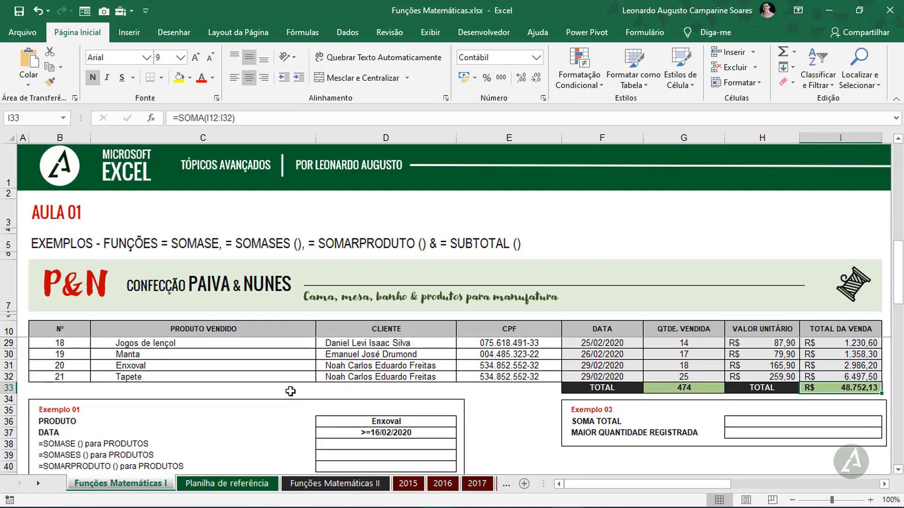
scroll(274, 389, down, 1)
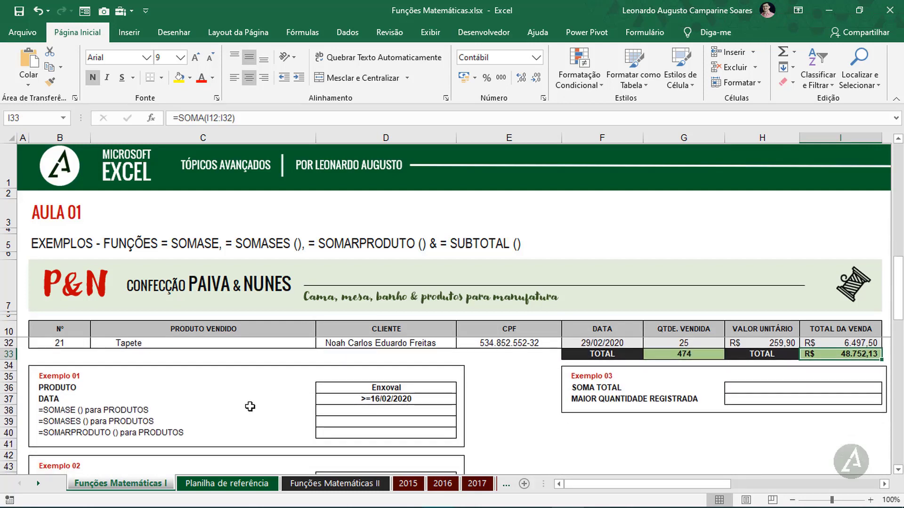
scroll(247, 405, down, 1)
scroll(345, 425, up, 1)
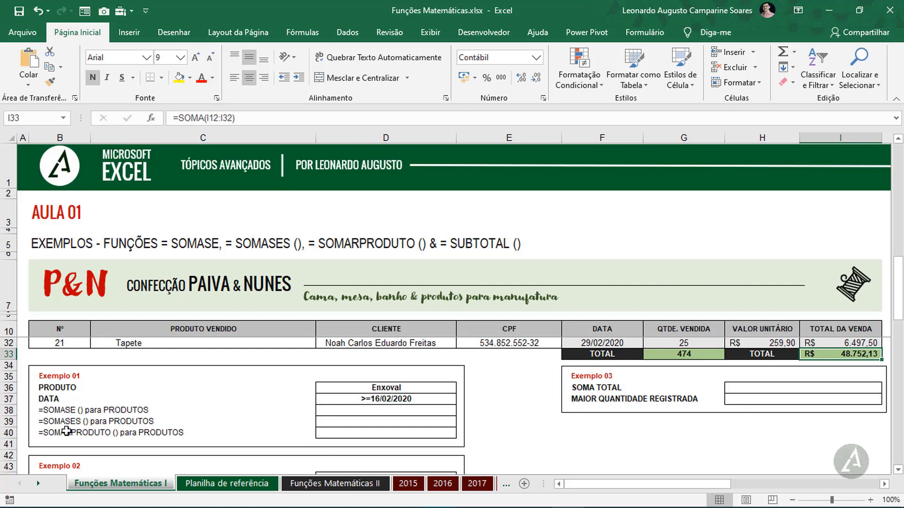
click(350, 410)
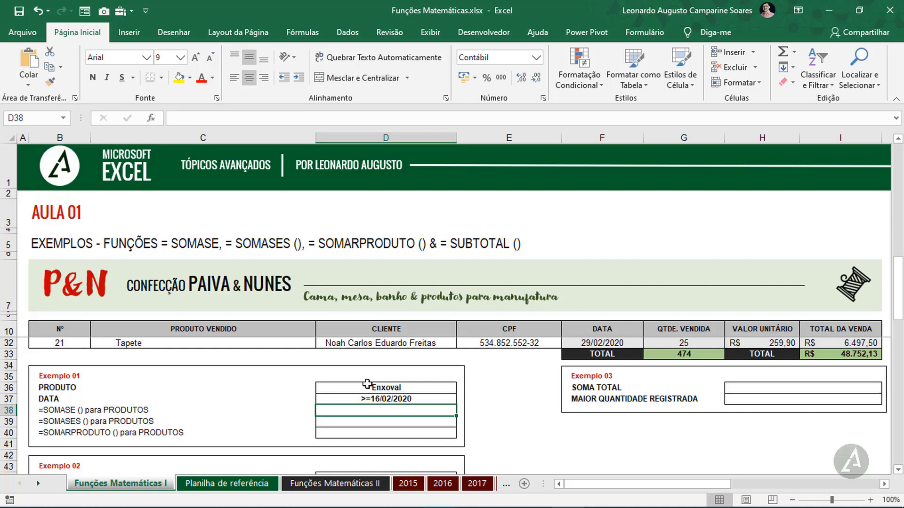
text(=somase)
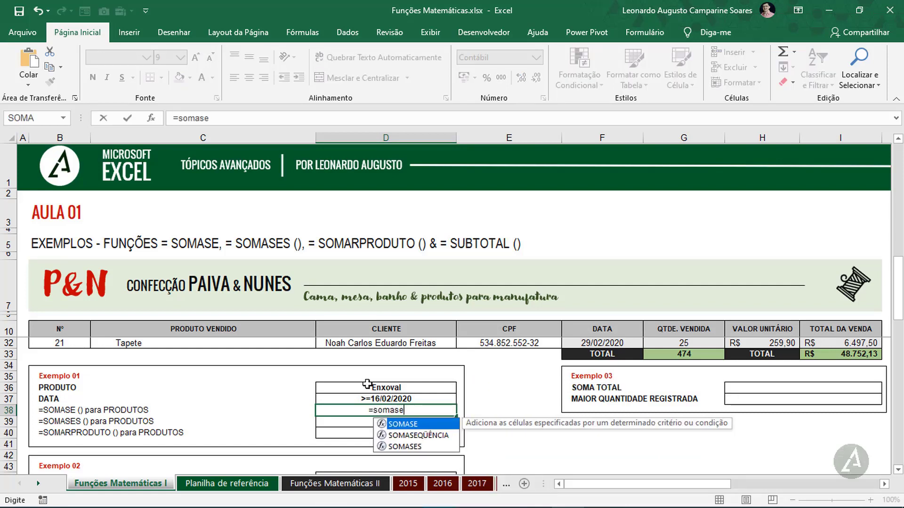
key(Tab)
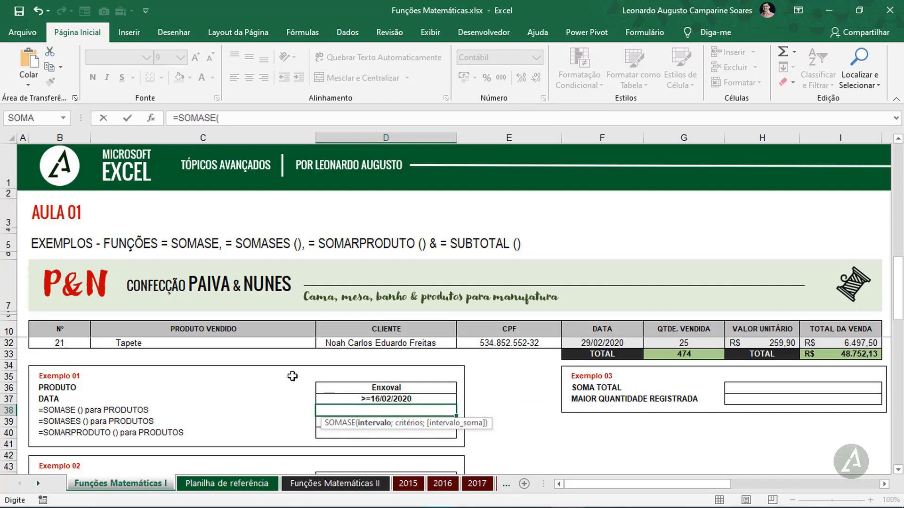
scroll(245, 379, up, 7)
drag(144, 348, 154, 399)
key(F4)
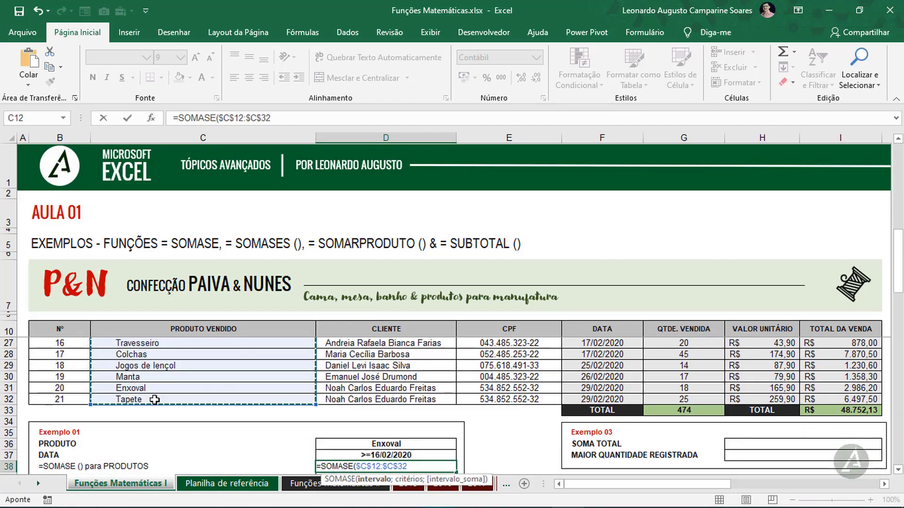
text(;)
Step: Complete the SOMASE formula with $D$36 as the criterion and $I$12:$I$32 as the sum range, and enter it
scroll(169, 415, down, 1)
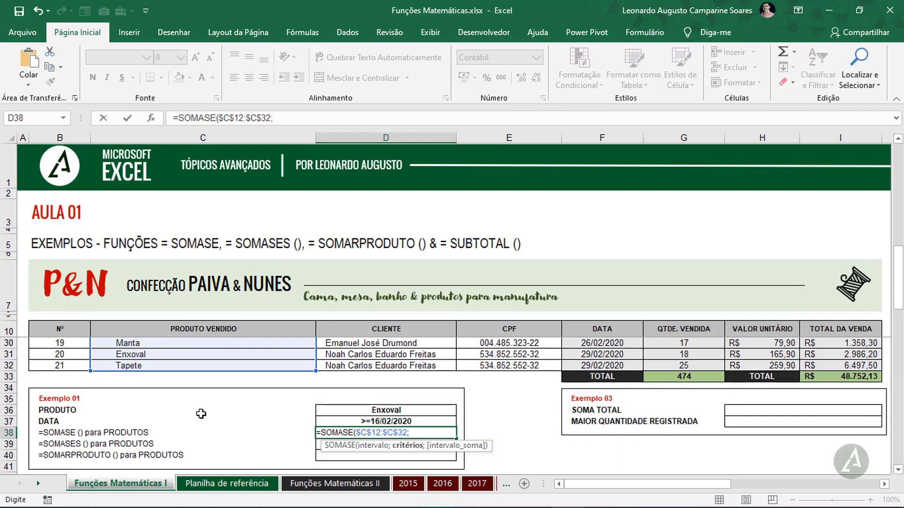
click(360, 409)
key(F4)
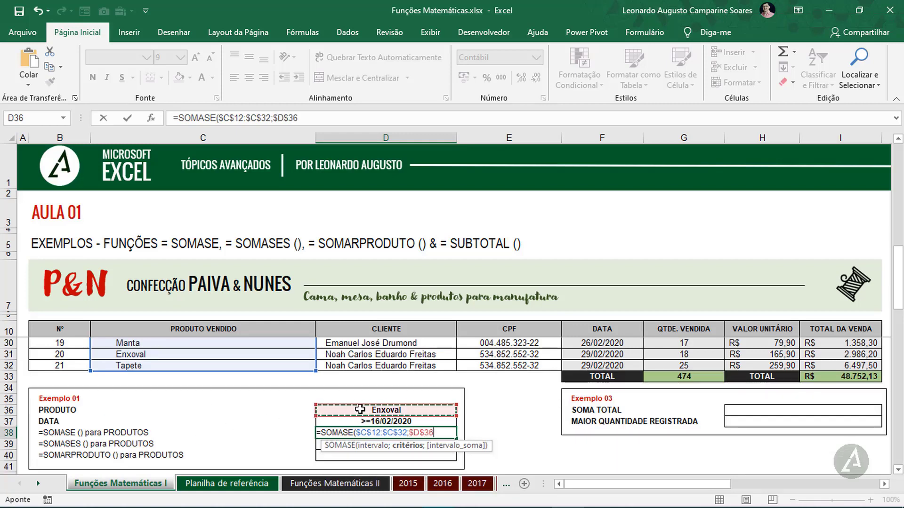
text(;)
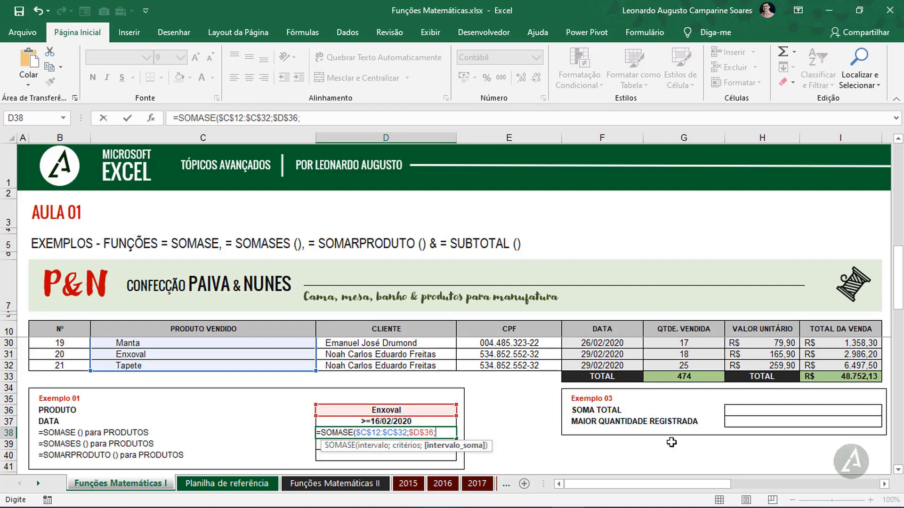
scroll(671, 442, up, 6)
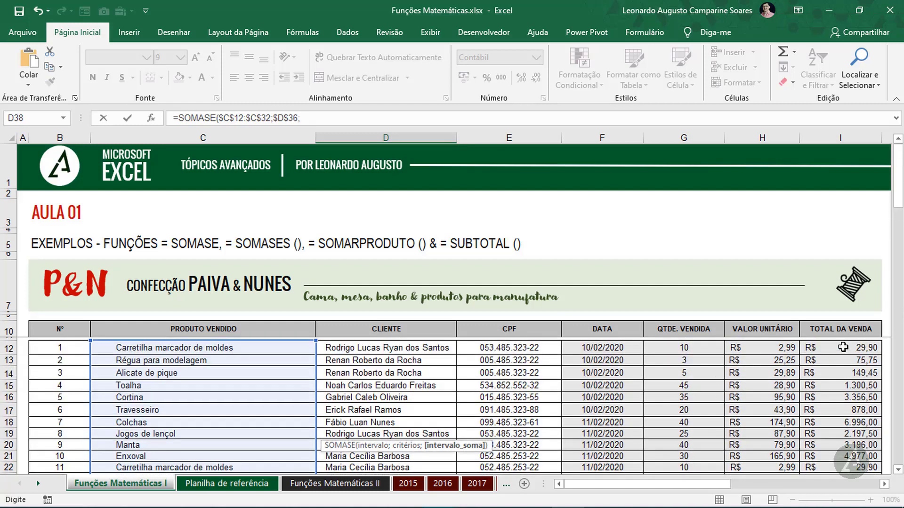
drag(843, 347, 845, 456)
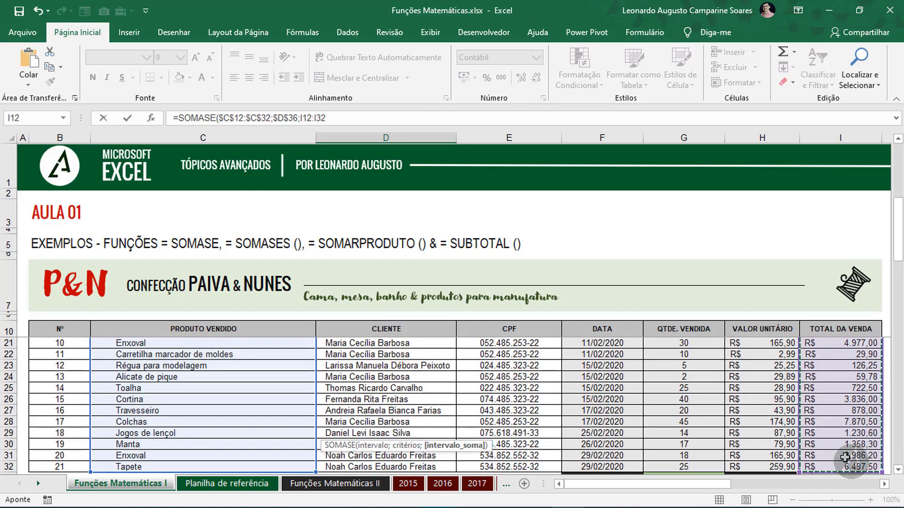
key(F4)
text())
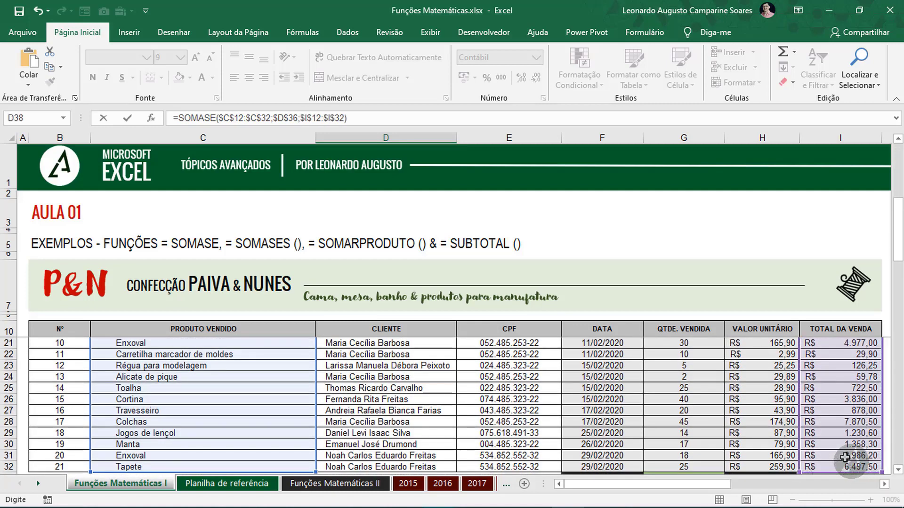
key(Return)
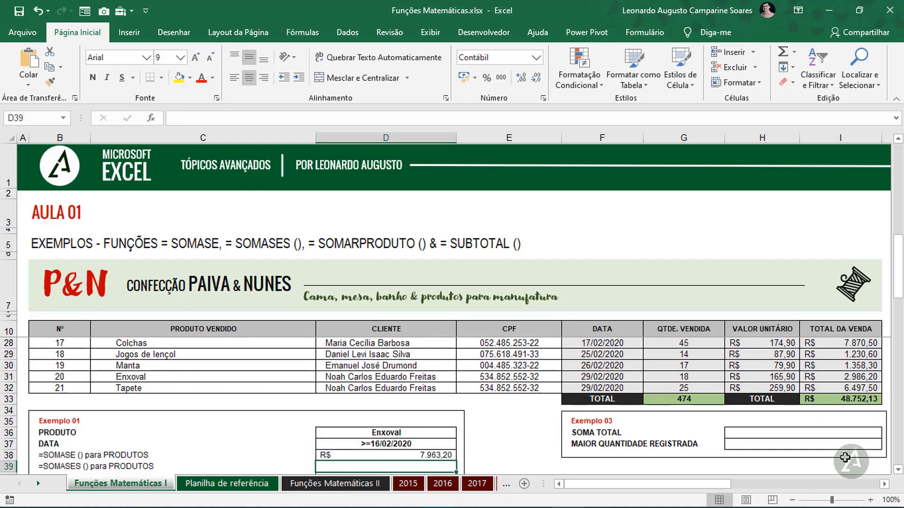
Step: Review the SOMASE formula in D38, checking its product range and sum range against the sales table
click(407, 454)
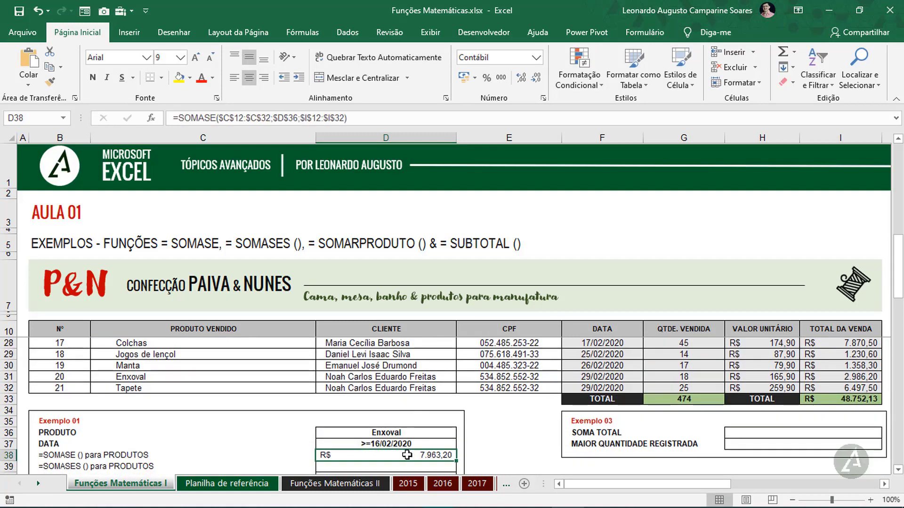
click(205, 117)
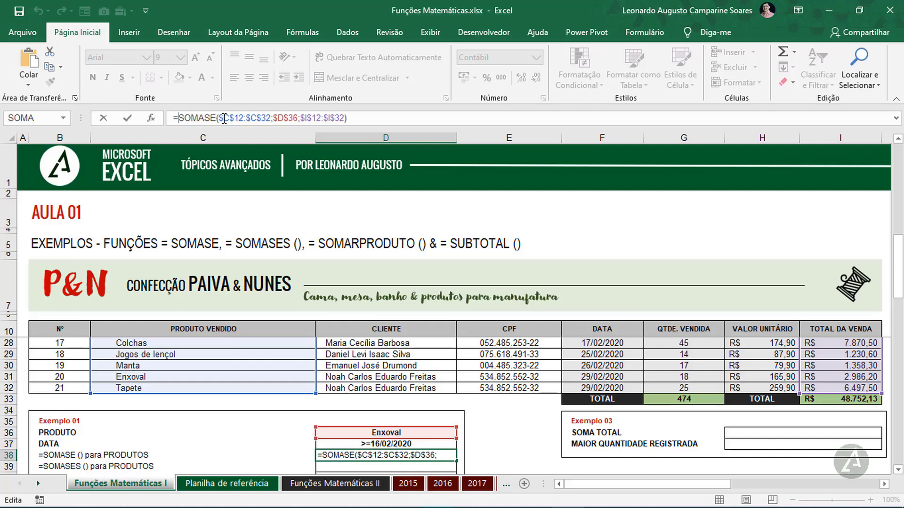
drag(223, 118, 263, 118)
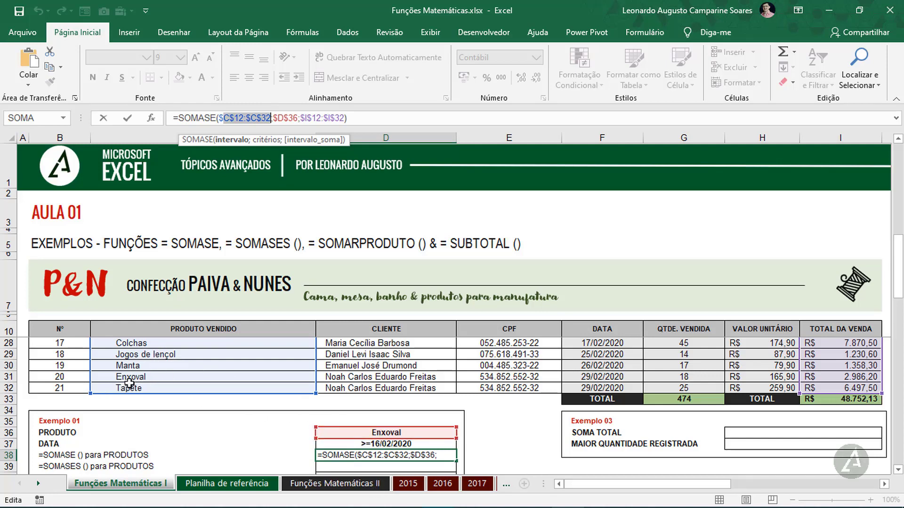
scroll(141, 383, up, 4)
scroll(164, 388, up, 1)
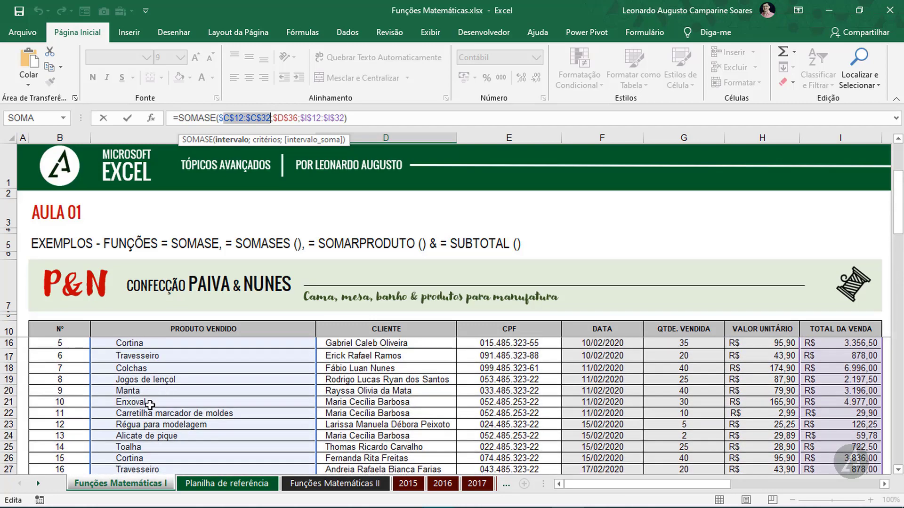
scroll(167, 388, up, 2)
scroll(169, 388, down, 4)
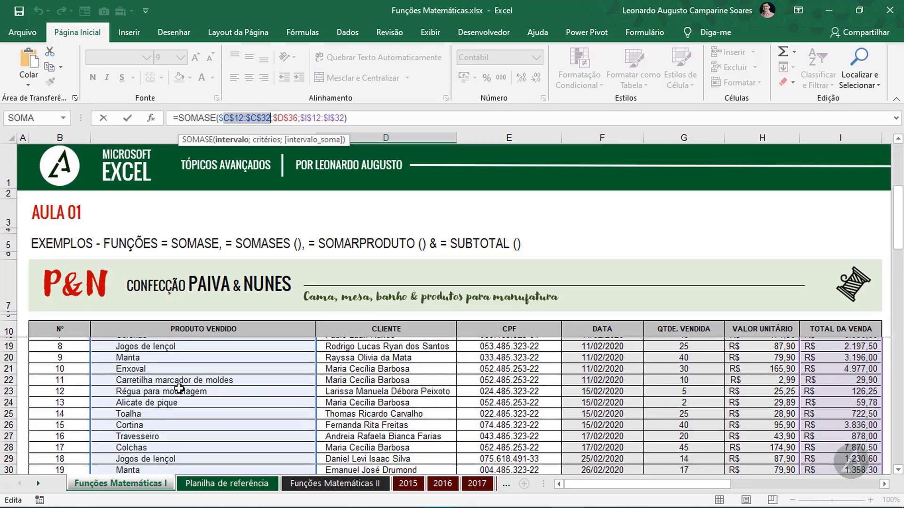
scroll(190, 391, down, 2)
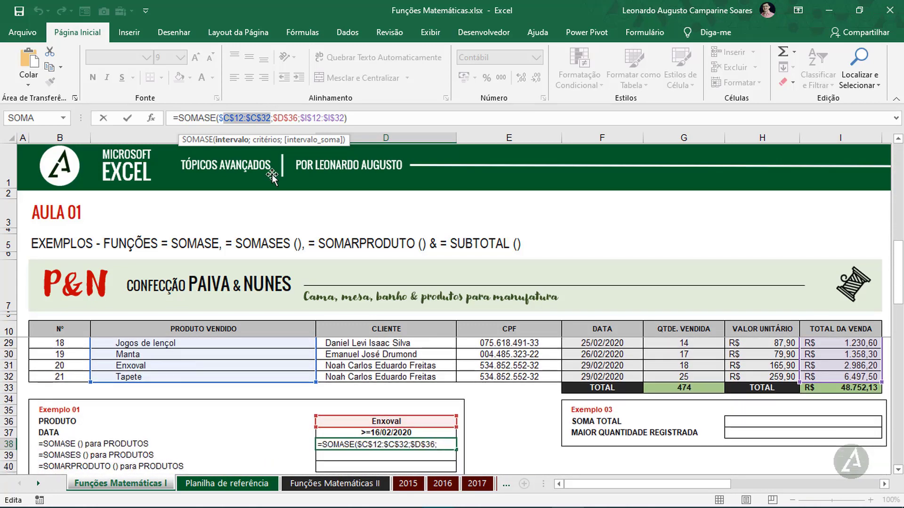
click(310, 118)
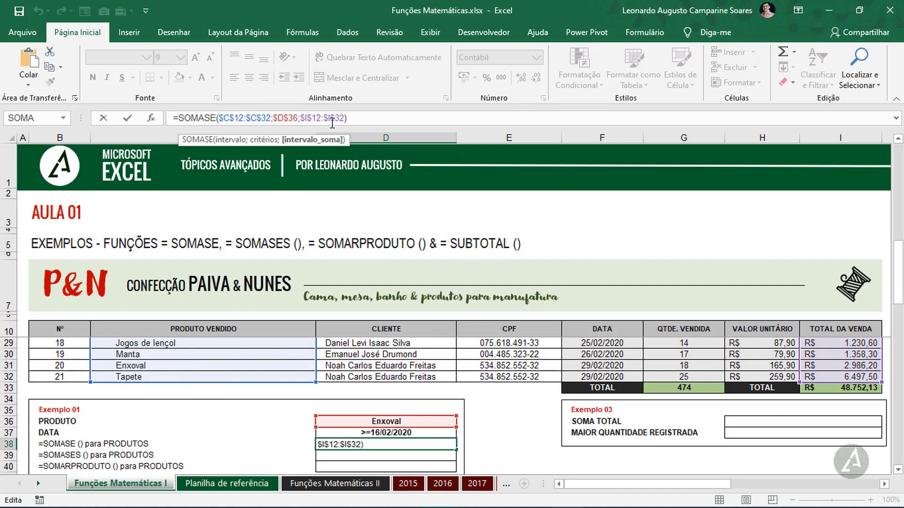
drag(306, 118, 344, 120)
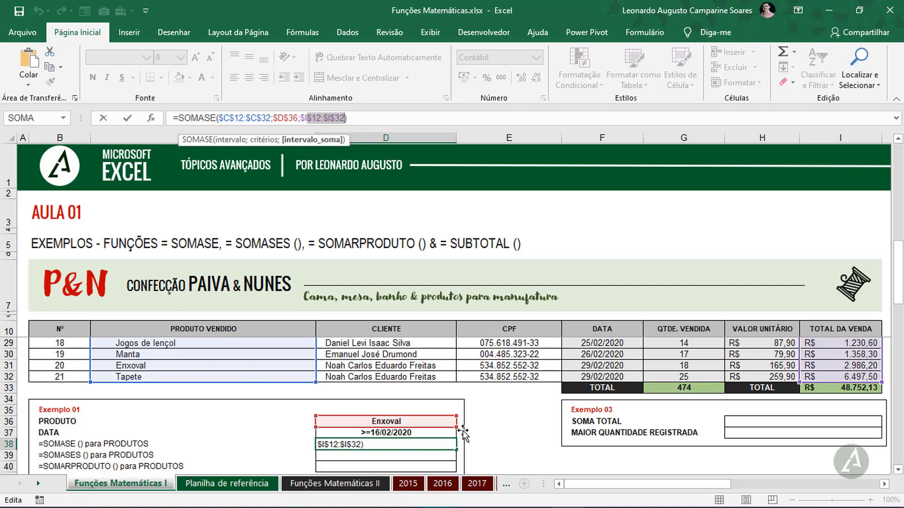
key(ctrl+Return)
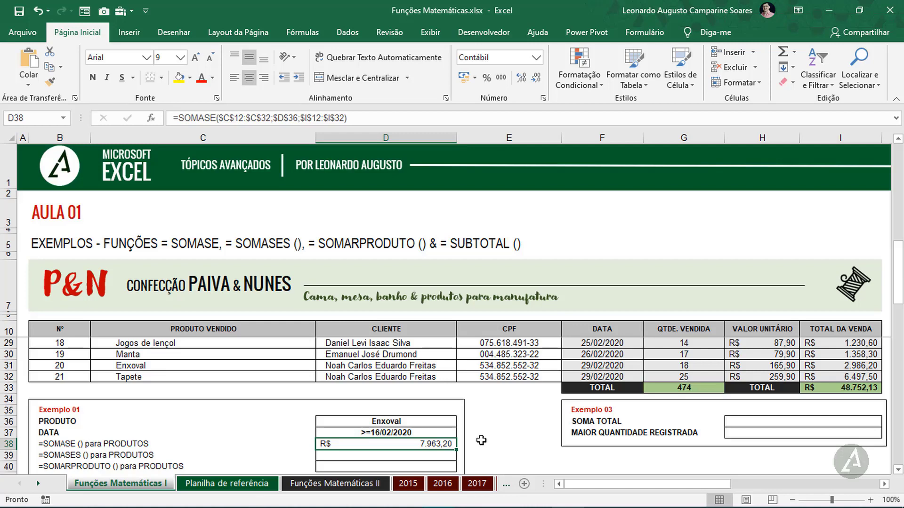
Step: Start a SOMASES formula in D39 of Exemplo 01 with the sale totals $I$12:$I$32 as its absolute sum range
click(393, 457)
text(=somases)
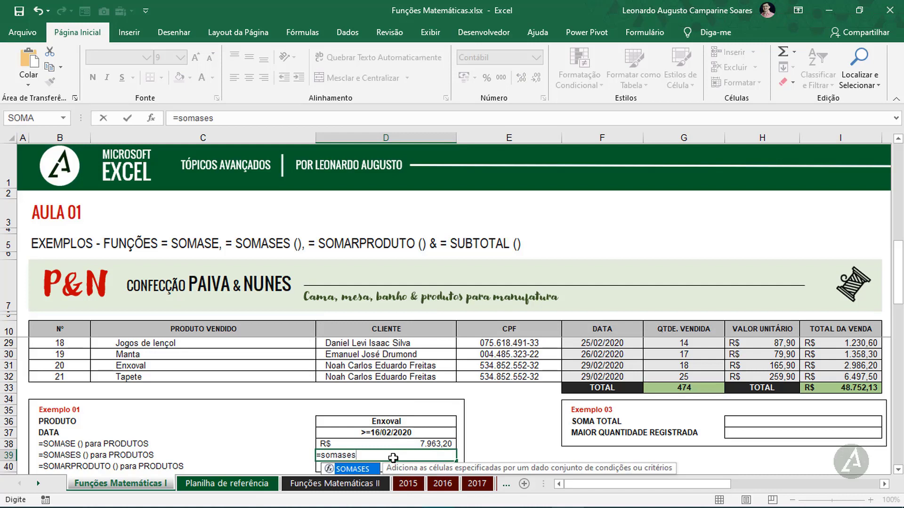
key(Tab)
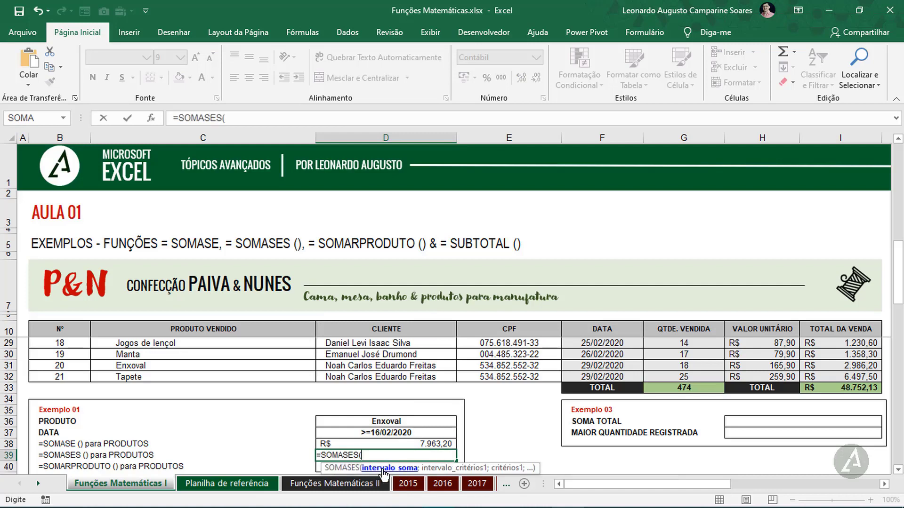
scroll(760, 407, up, 6)
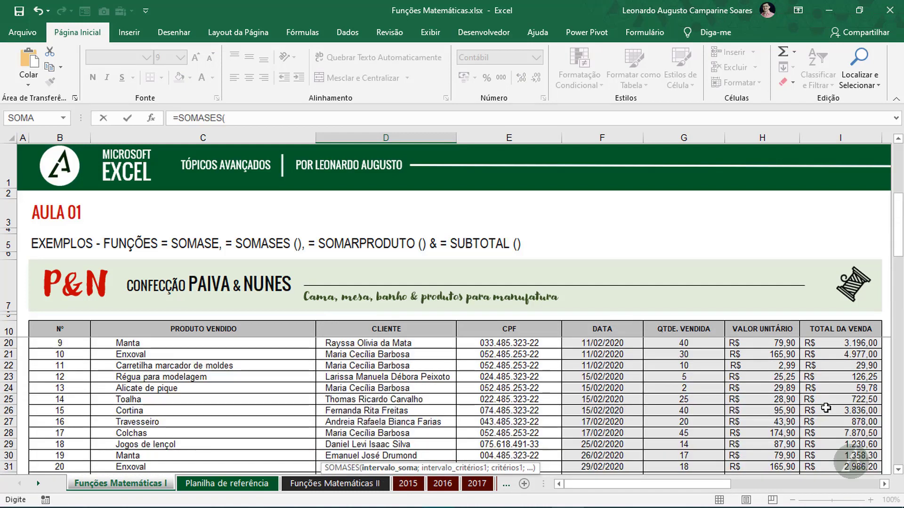
drag(829, 347, 850, 442)
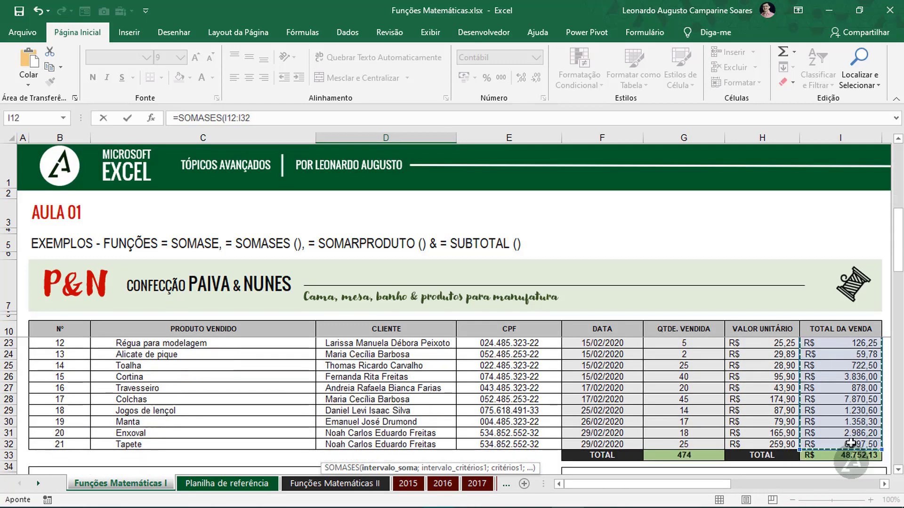
key(F4)
text(;)
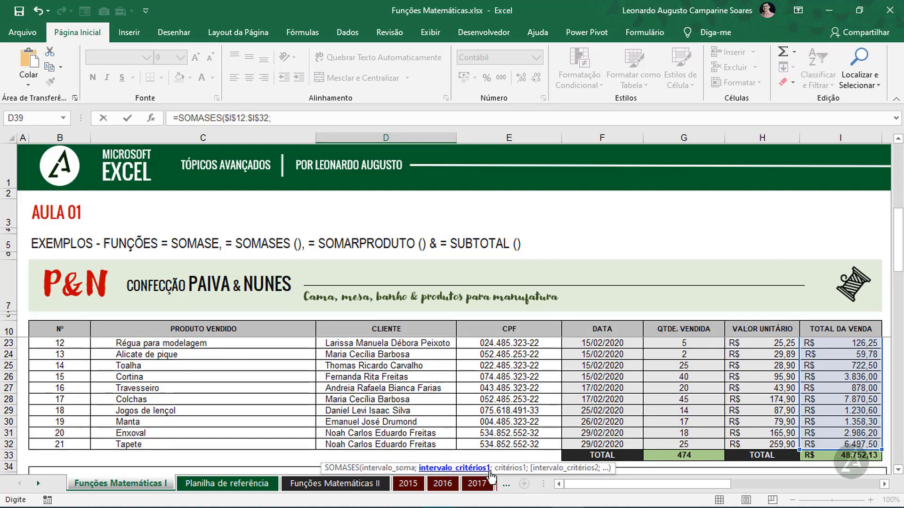
Step: Add the sold products range $C$12:$C$32 and the product criterion $D$36 as the first criteria pair of the SOMASES formula
scroll(293, 406, down, 3)
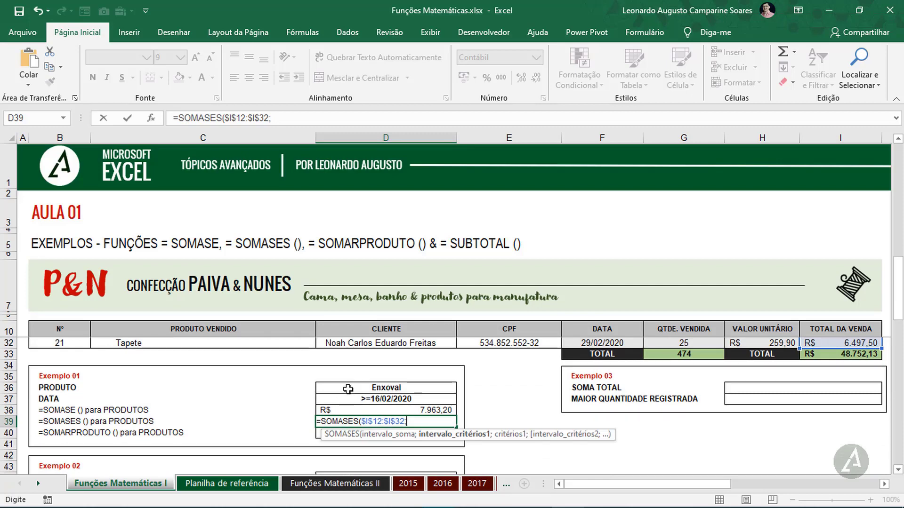
scroll(226, 375, up, 7)
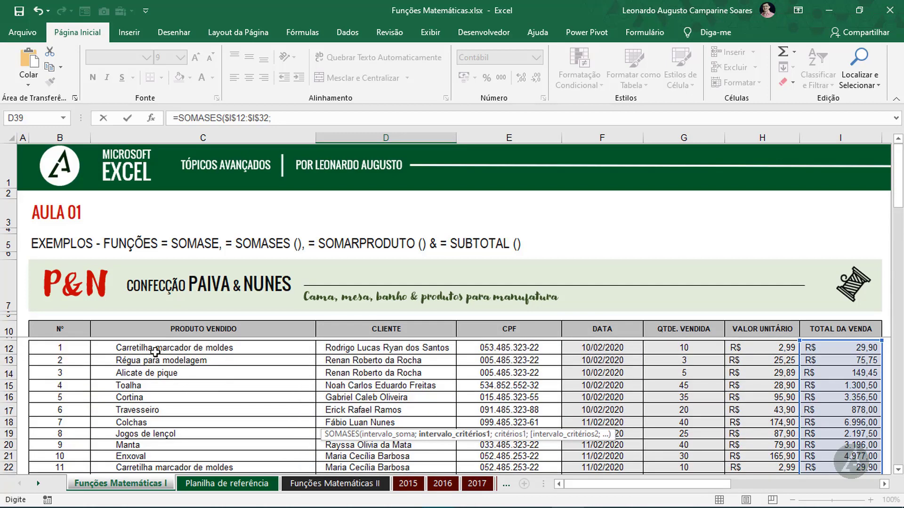
drag(154, 354, 154, 443)
text(;)
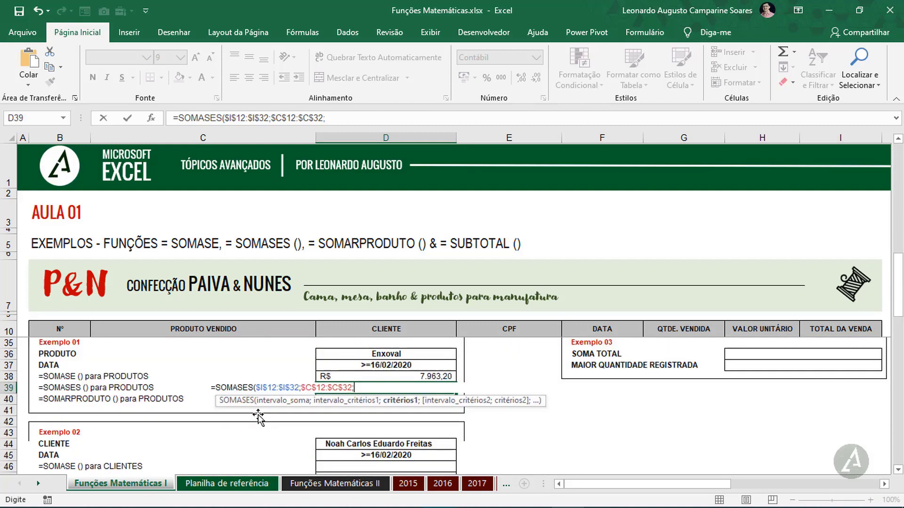
click(360, 354)
key(F4)
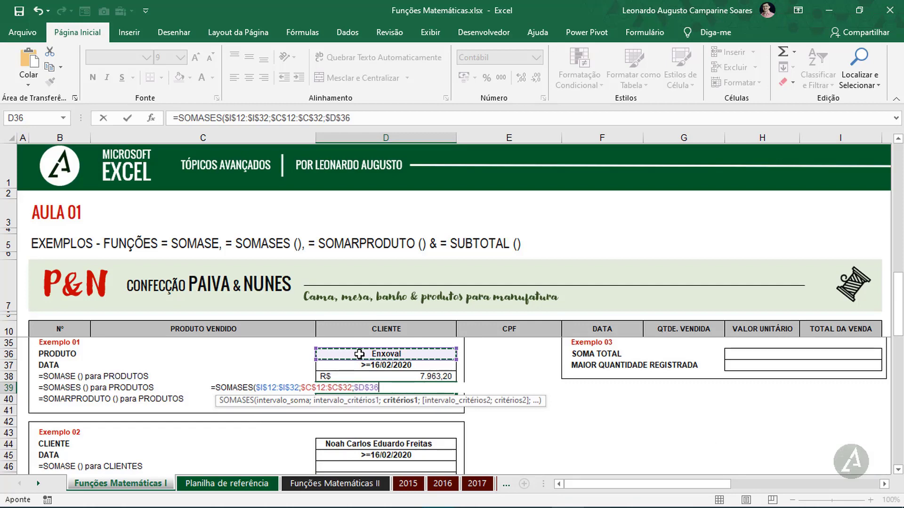
text(;)
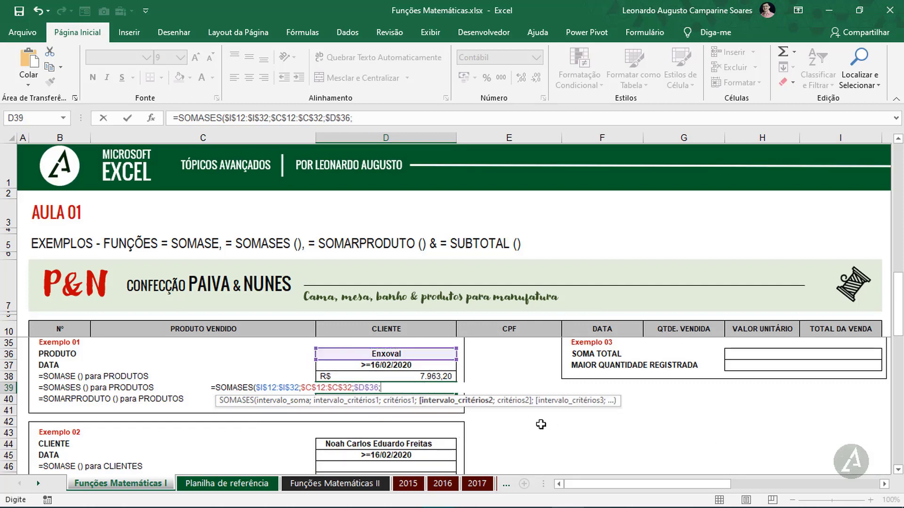
Step: Complete the SOMASES formula with the date range $F$12:$F$32 and the date criterion $D$37, and enter it
scroll(687, 379, up, 6)
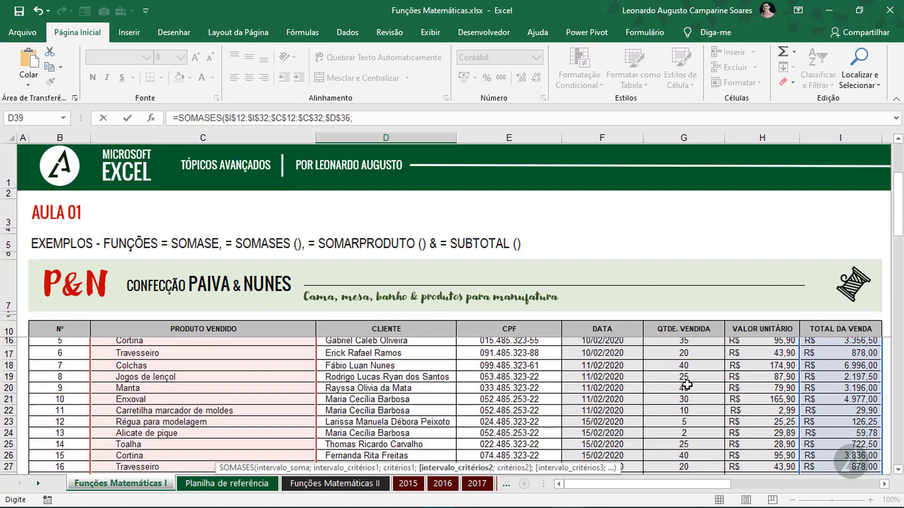
scroll(686, 384, up, 2)
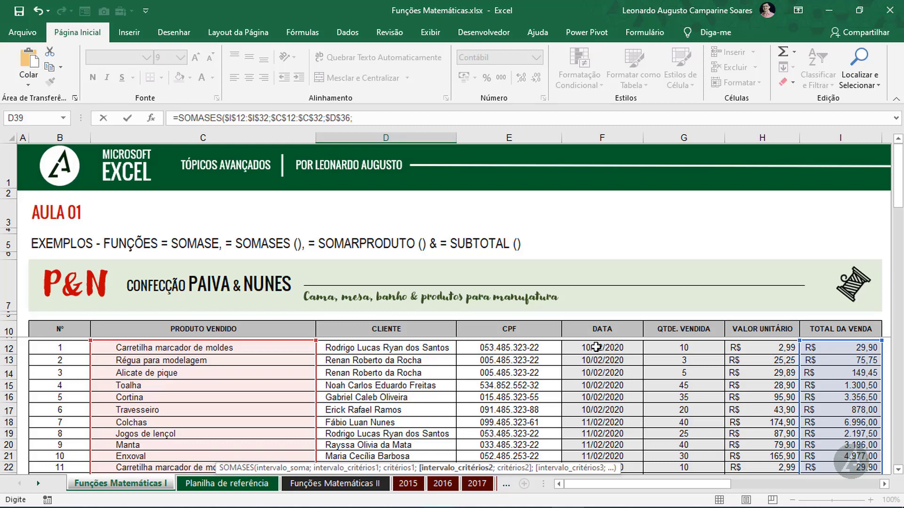
drag(596, 347, 615, 443)
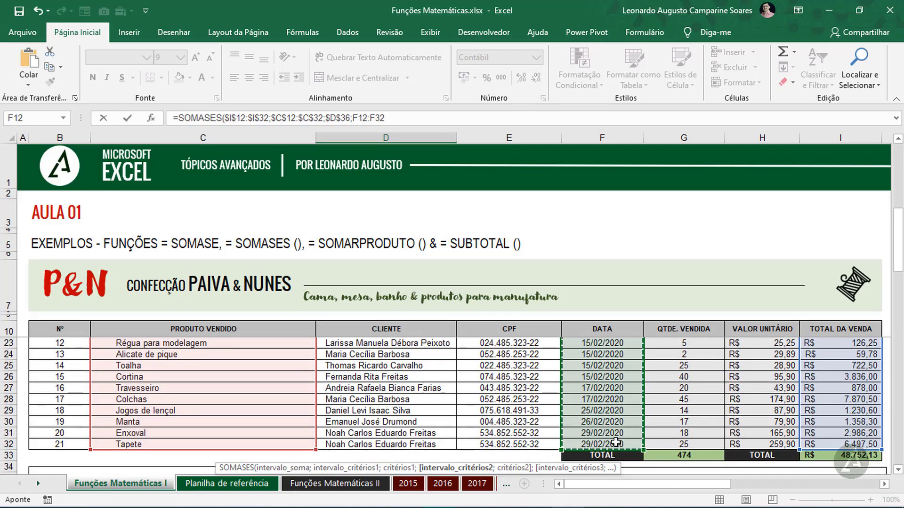
key(F4)
text(;)
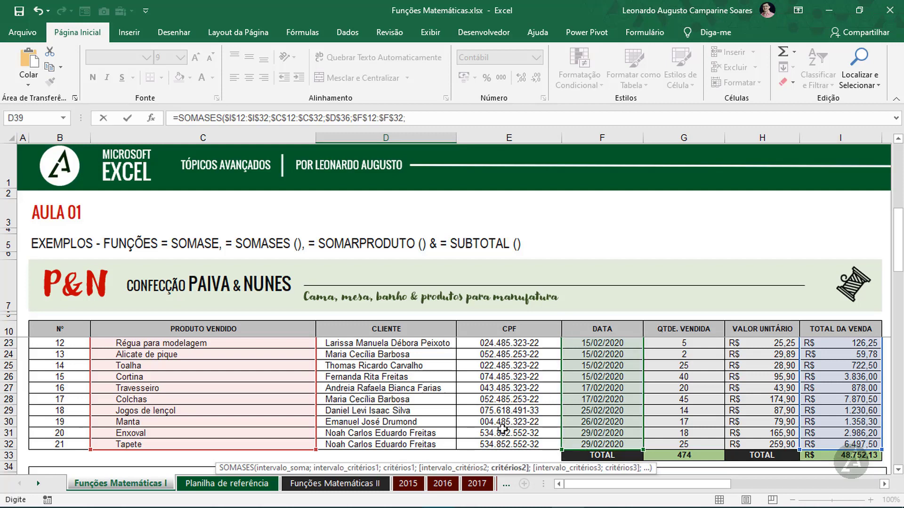
scroll(394, 399, down, 3)
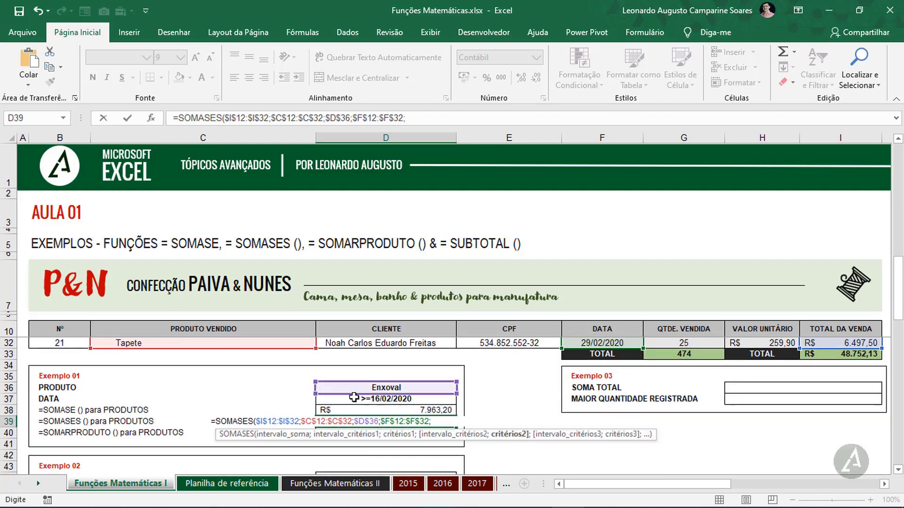
click(350, 399)
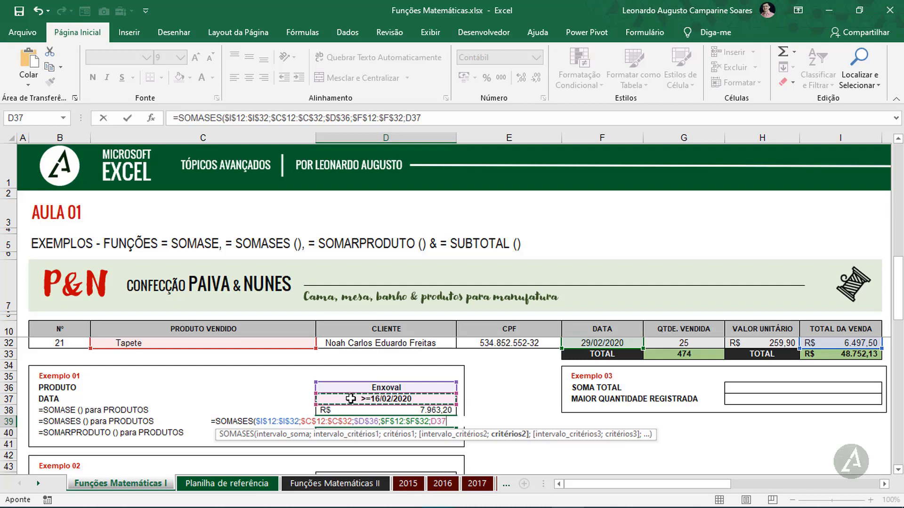
text())
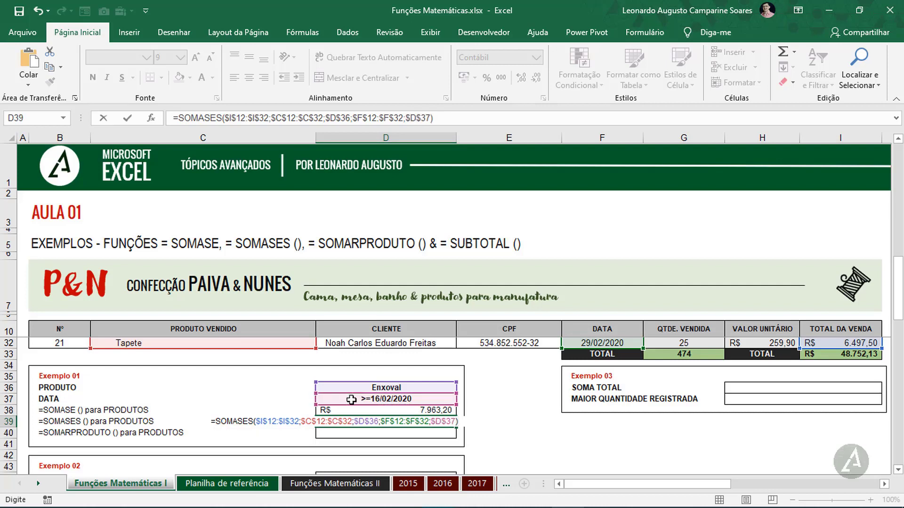
key(Return)
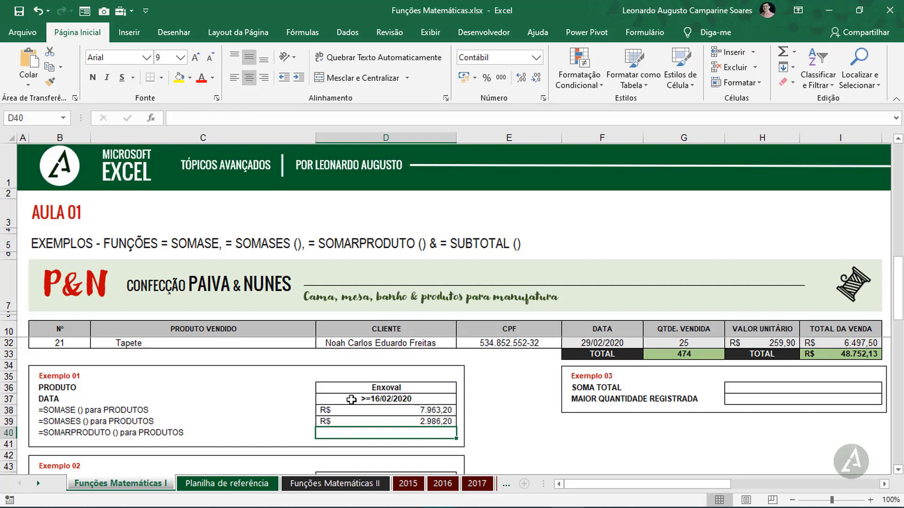
Step: Enter a SOMARPRODUTO formula in D40 that multiplies the sold quantities G12:G32 by the unit values H12:H32
text(=somarpr)
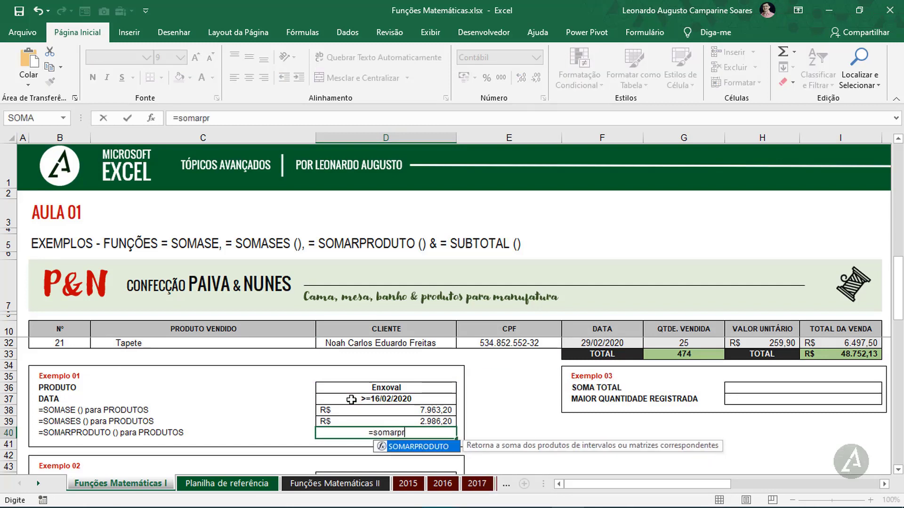
key(Tab)
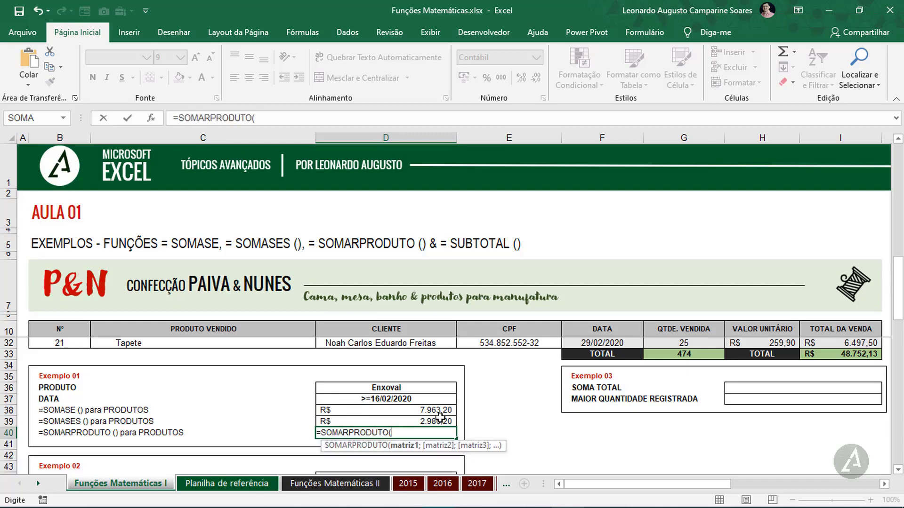
scroll(757, 433, up, 7)
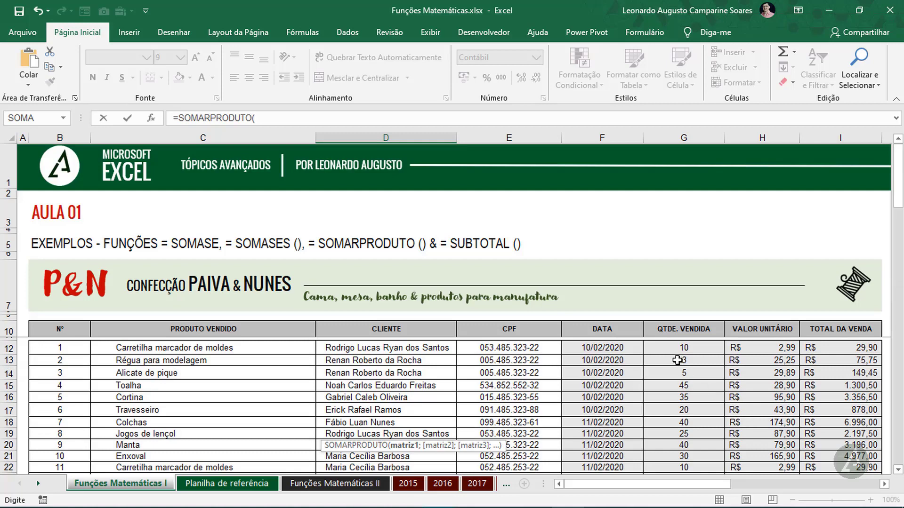
drag(678, 349, 687, 443)
text(;)
scroll(729, 420, up, 4)
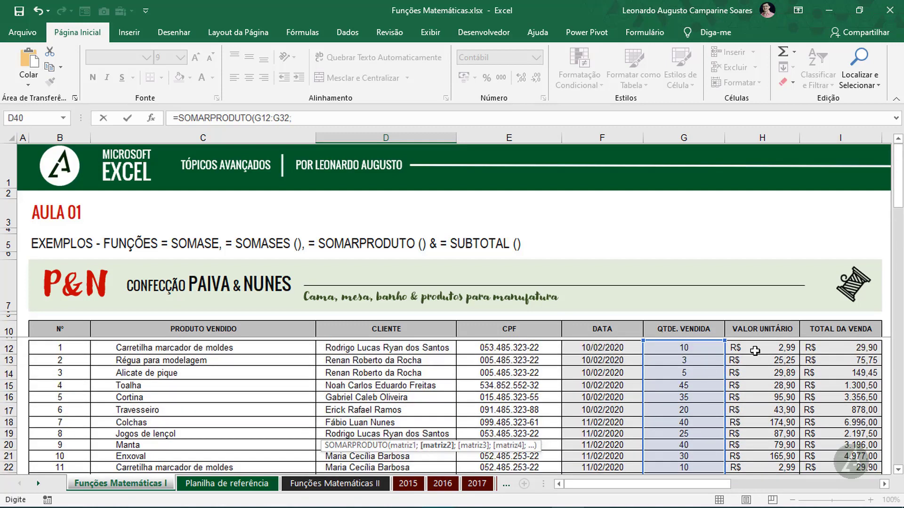
drag(755, 349, 763, 442)
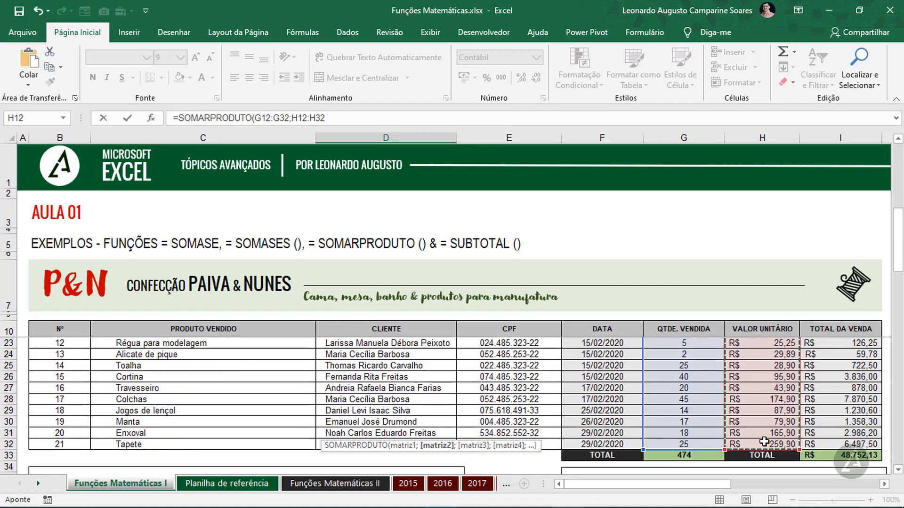
text())
key(Return)
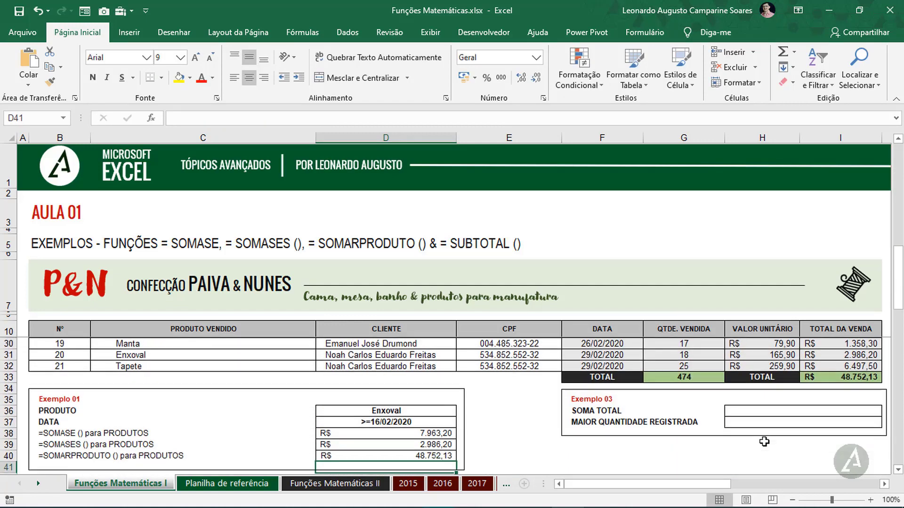
Step: Compare the SOMARPRODUTO result in D40 with the SOMA total of the sales column in I33
scroll(448, 435, down, 1)
click(436, 422)
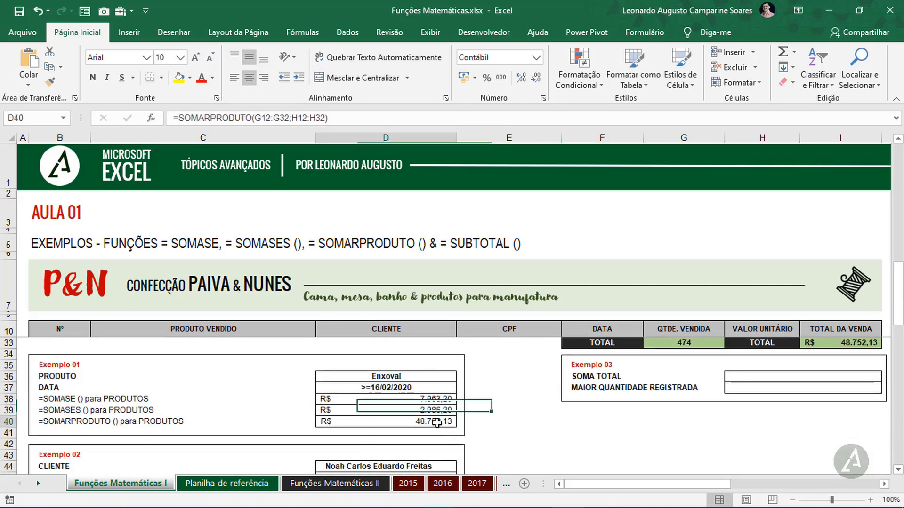
click(841, 344)
scroll(833, 424, up, 3)
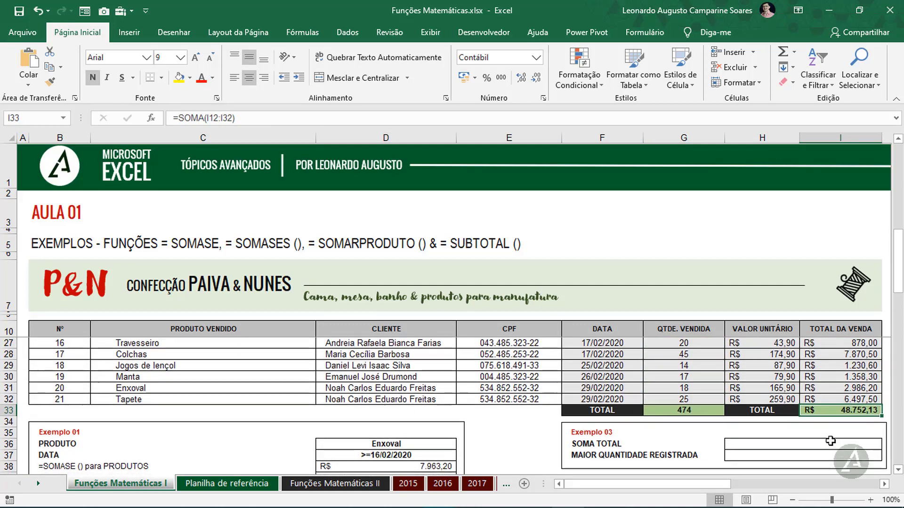
scroll(766, 399, up, 3)
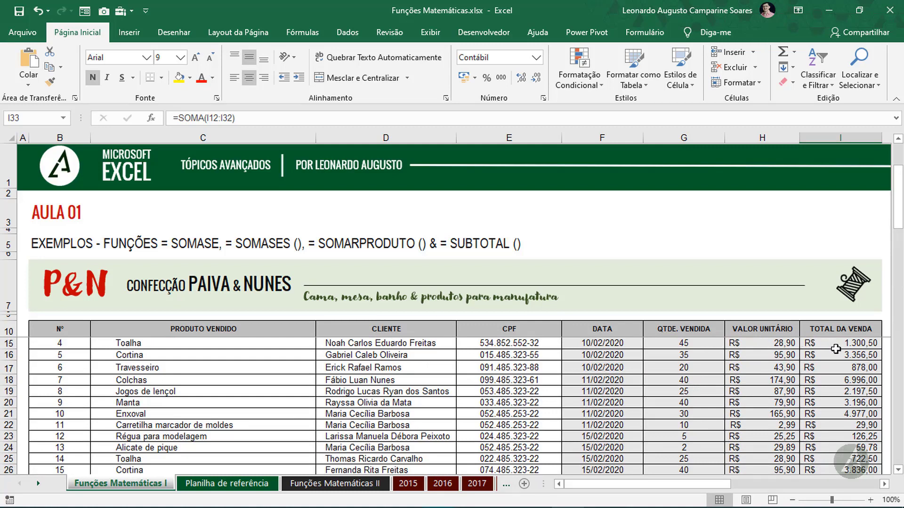
scroll(834, 362, down, 3)
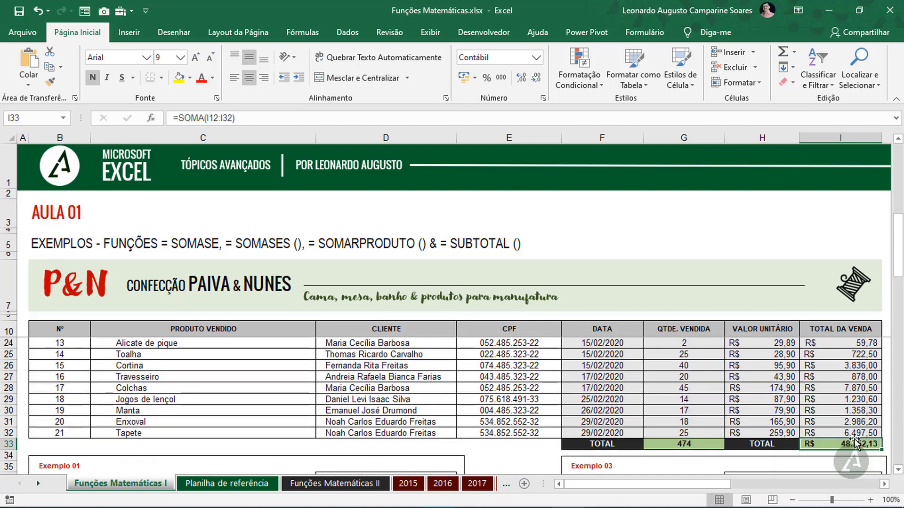
scroll(618, 434, down, 3)
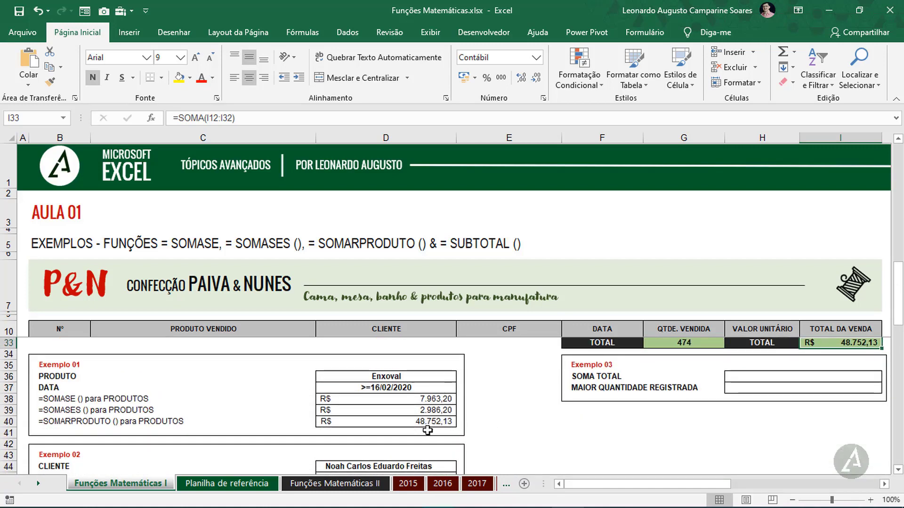
Step: Examine the client criterion in D44 of Exemplo 02 and locate that client's rows in the sales table
scroll(195, 418, down, 2)
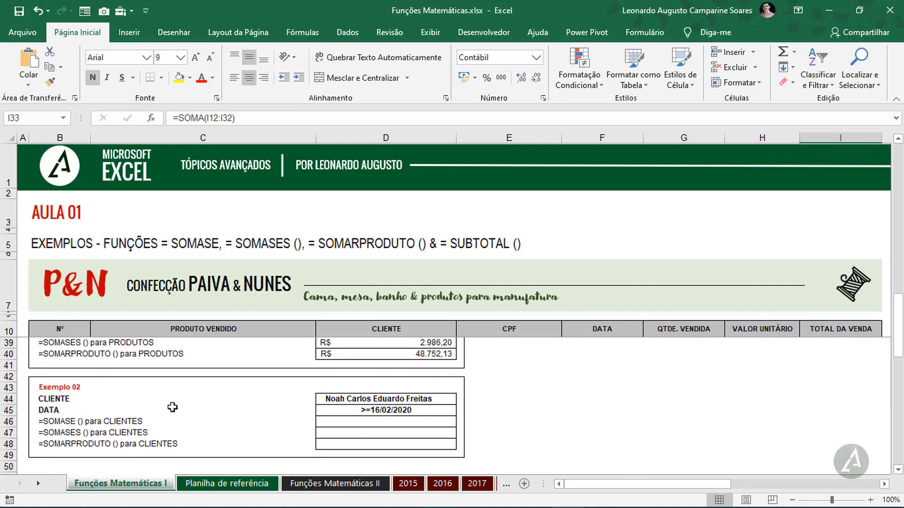
click(343, 400)
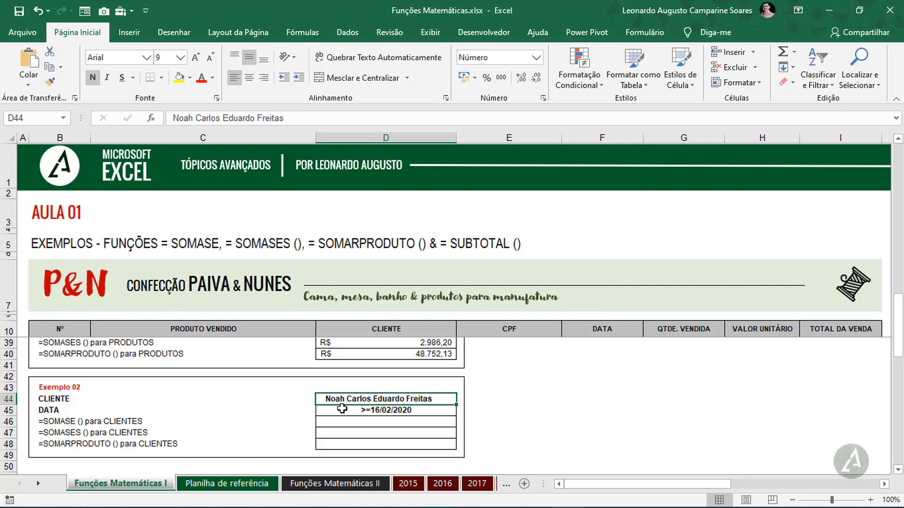
scroll(322, 409, up, 7)
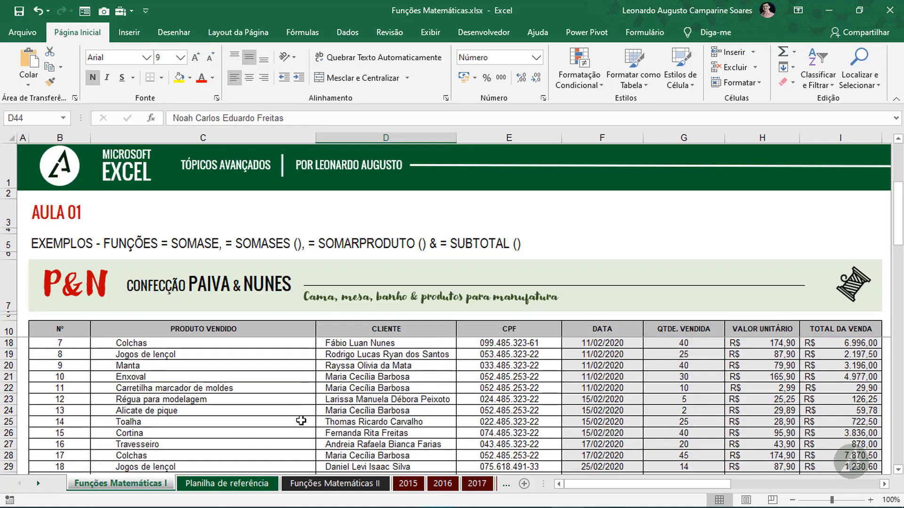
scroll(309, 414, down, 2)
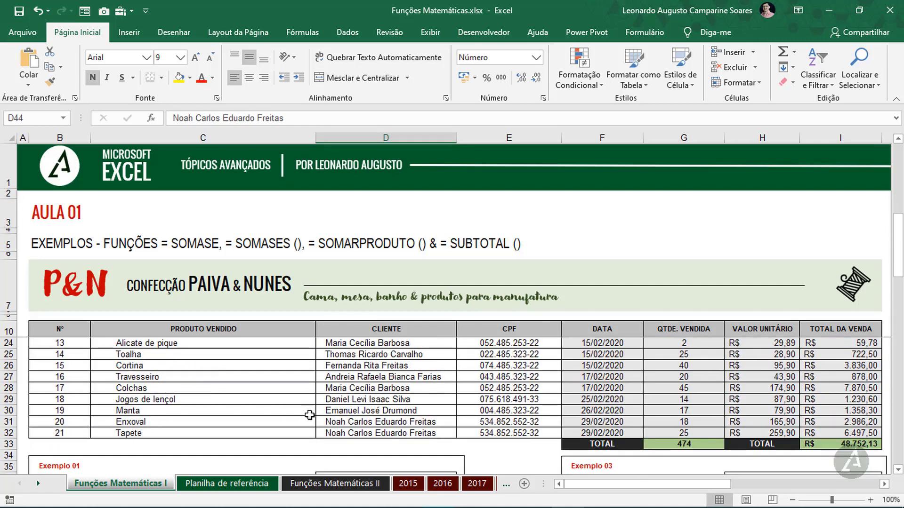
click(348, 434)
click(347, 422)
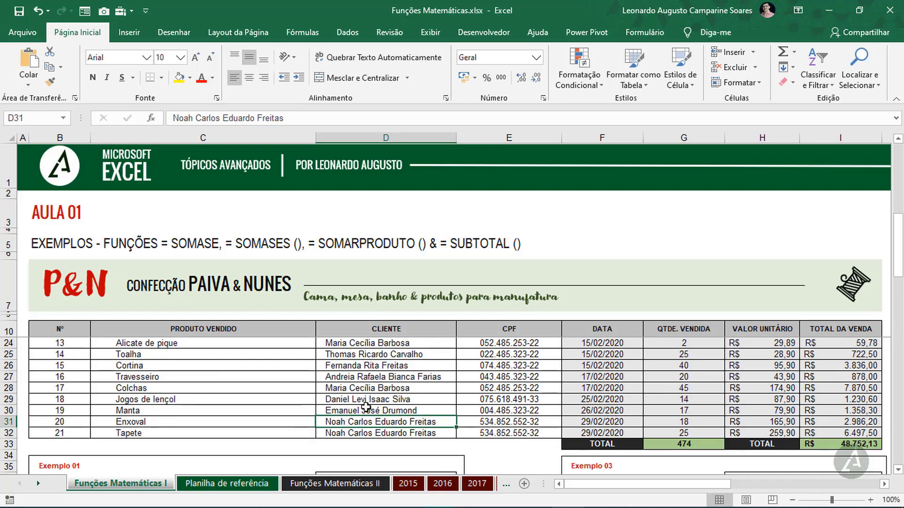
scroll(366, 407, up, 3)
scroll(366, 407, up, 2)
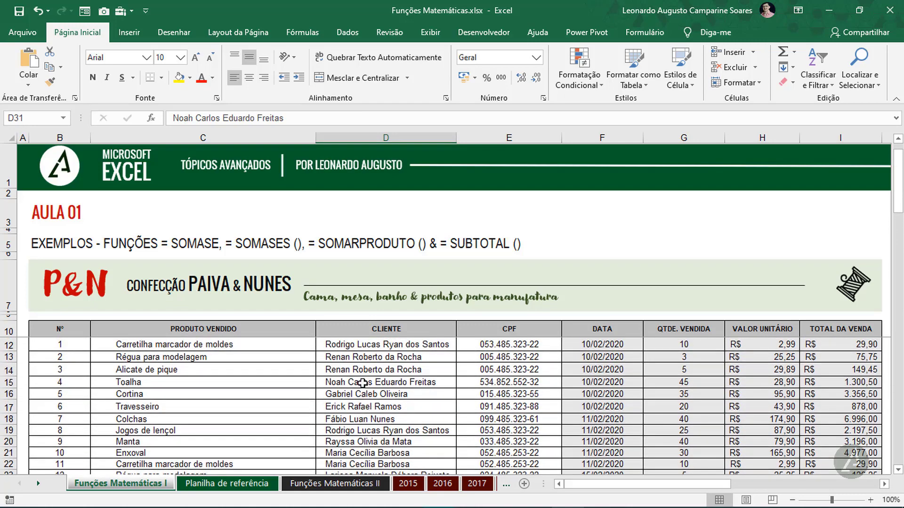
Step: Start a SOMASE formula in D46 of Exemplo 02 with the client column $D$12:$D$32 as the absolute criteria range
click(362, 383)
scroll(405, 404, down, 9)
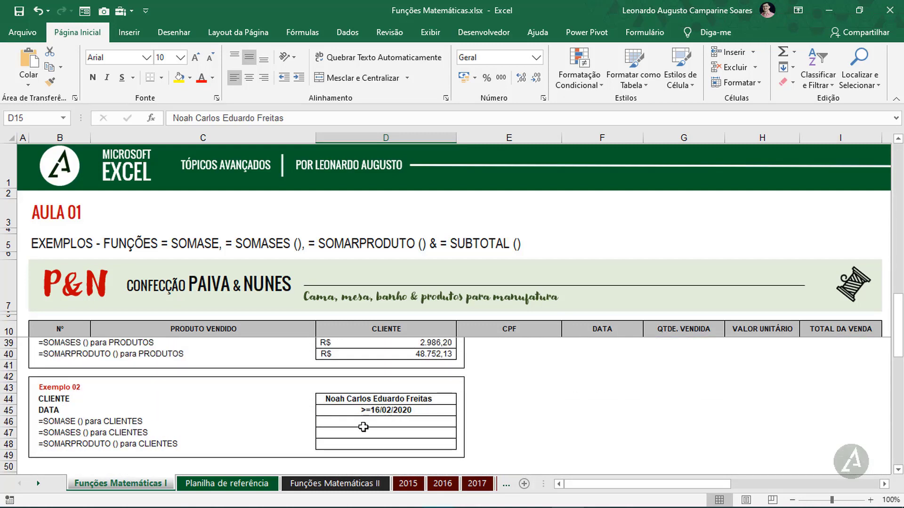
click(363, 425)
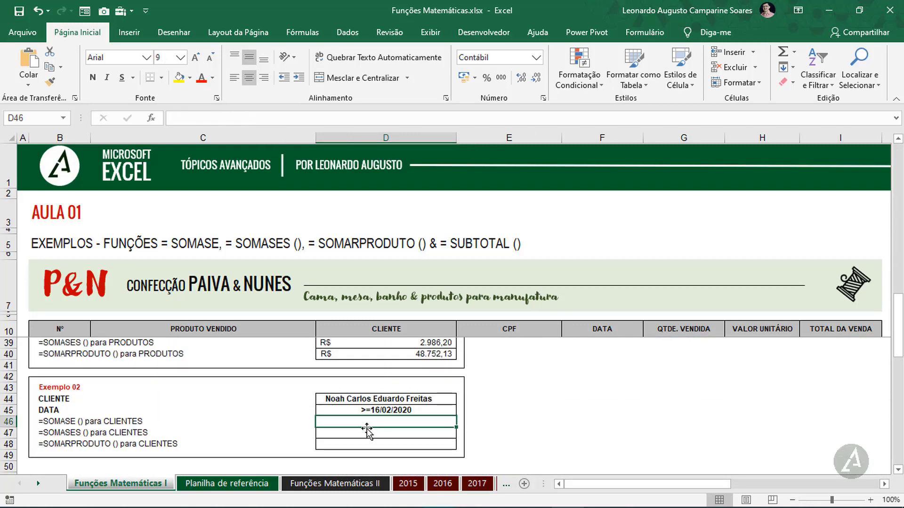
text(=somase)
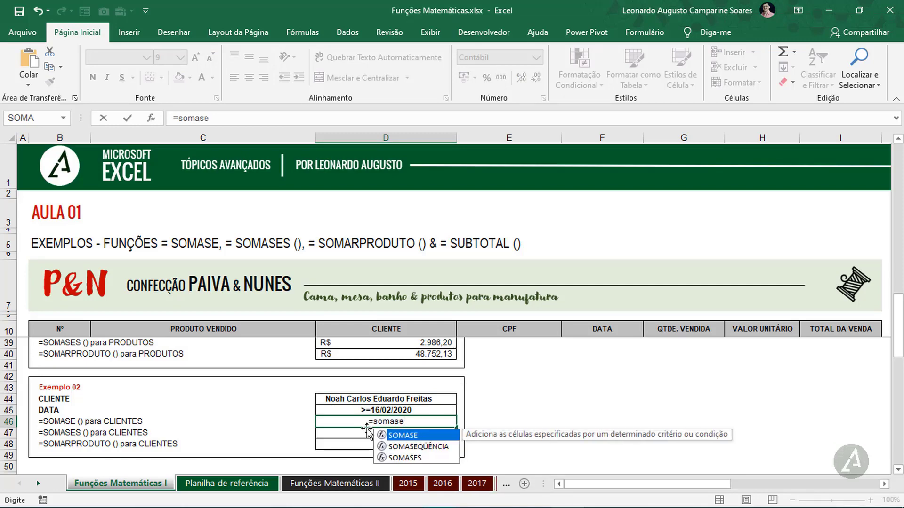
key(Tab)
scroll(421, 417, up, 9)
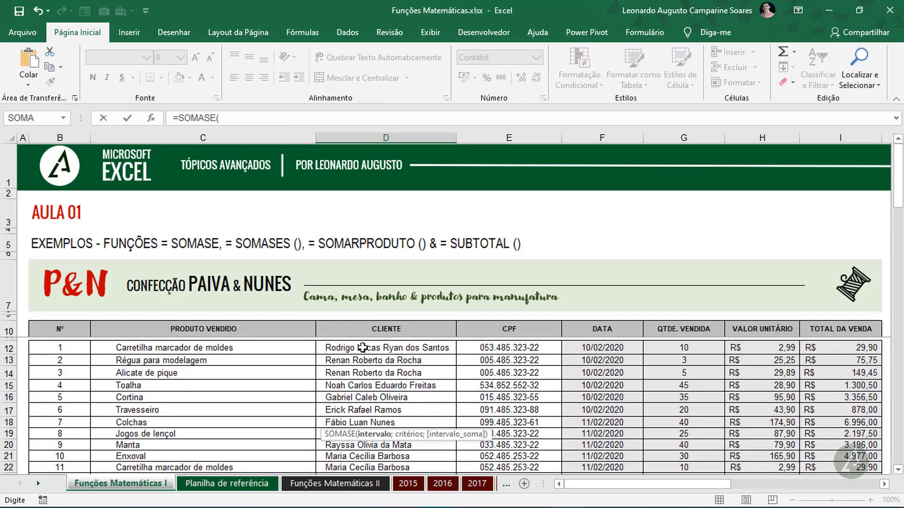
drag(372, 347, 382, 443)
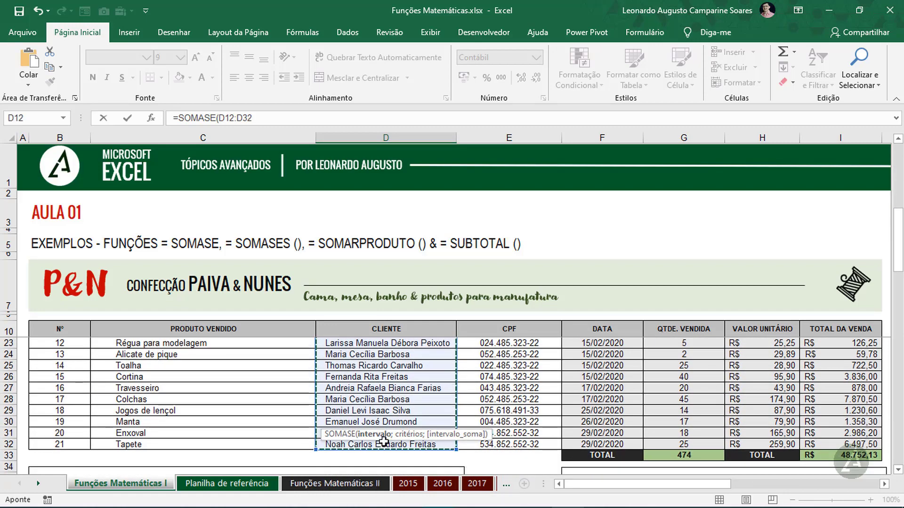
key(F4)
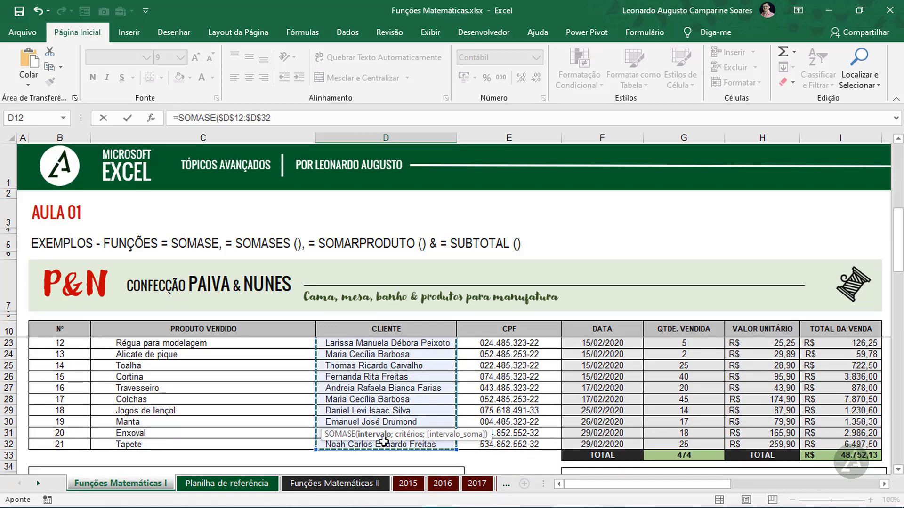
text(;)
Step: Complete the SOMASE formula with the client criterion $D$44 and the sum range $I$12:$I$32, and enter it
scroll(266, 407, down, 6)
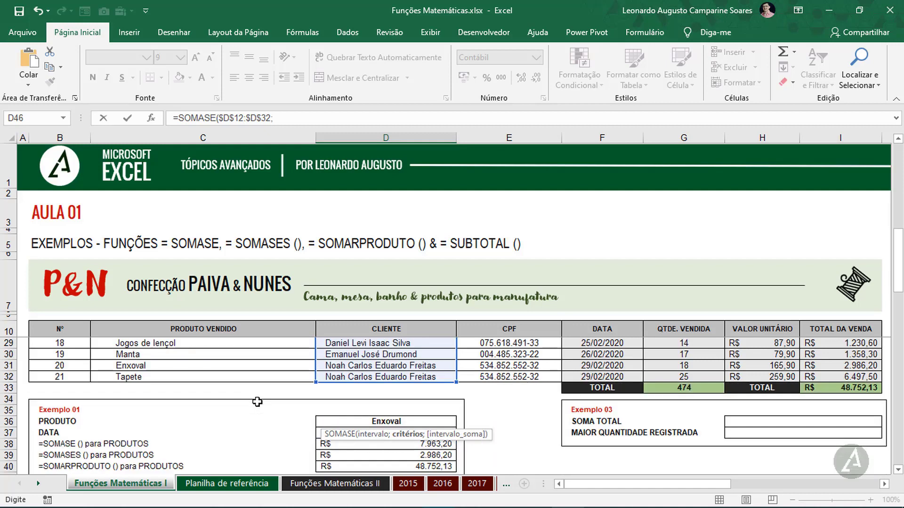
click(355, 377)
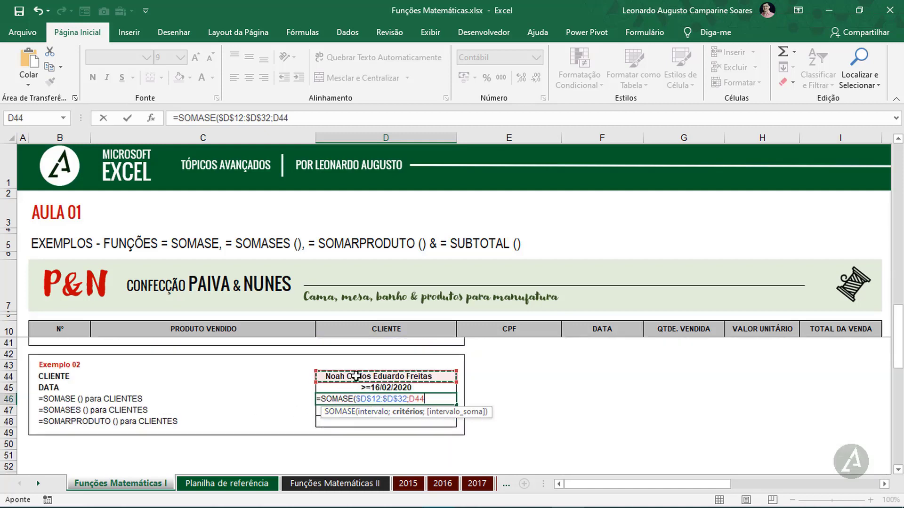
key(F4)
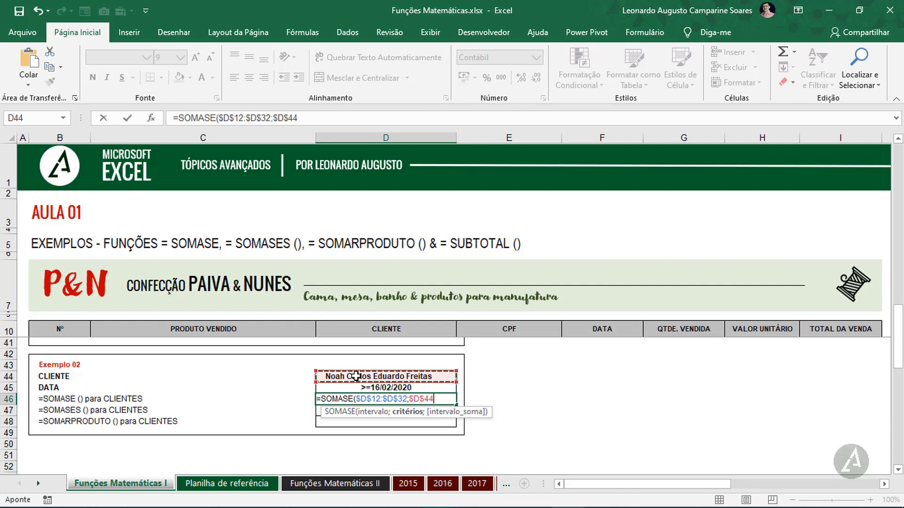
text(;)
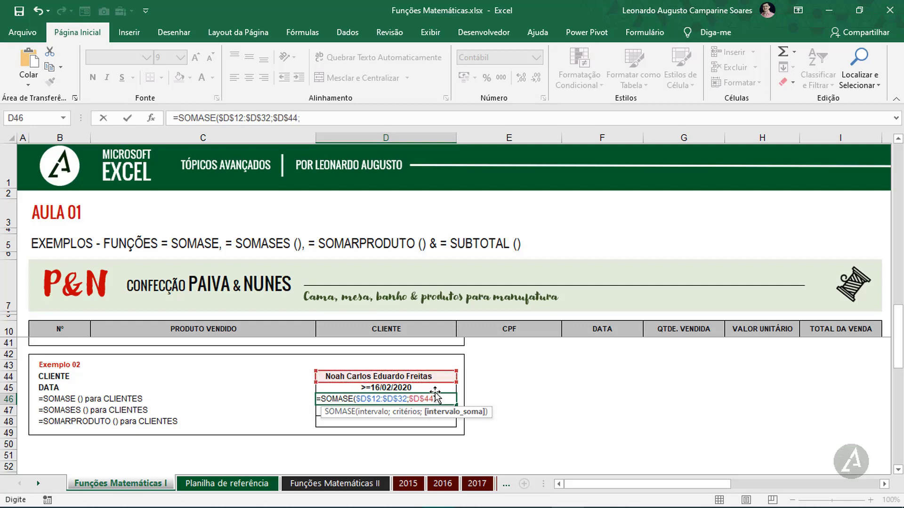
scroll(756, 431, up, 10)
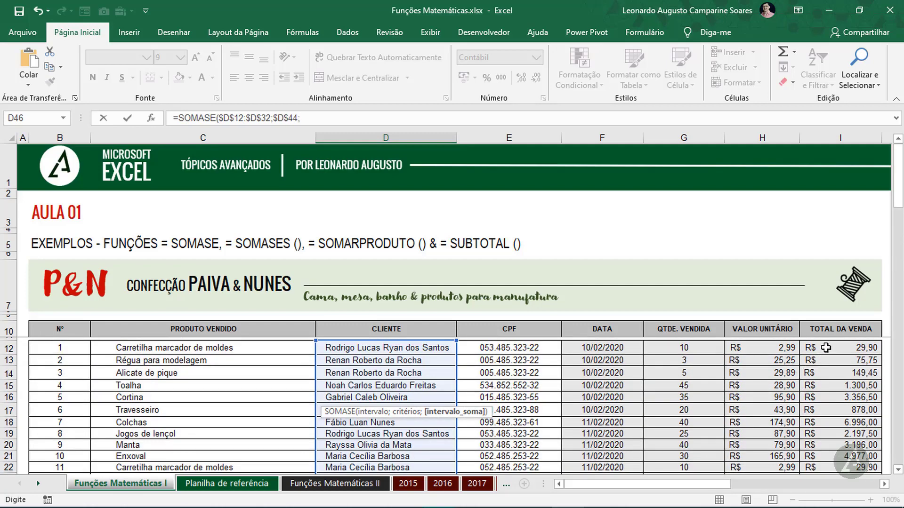
drag(826, 347, 840, 443)
key(F4)
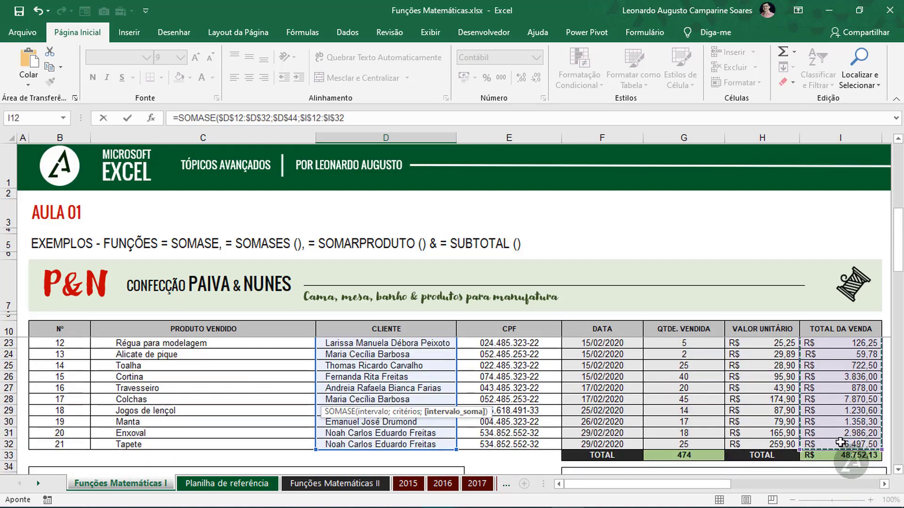
text())
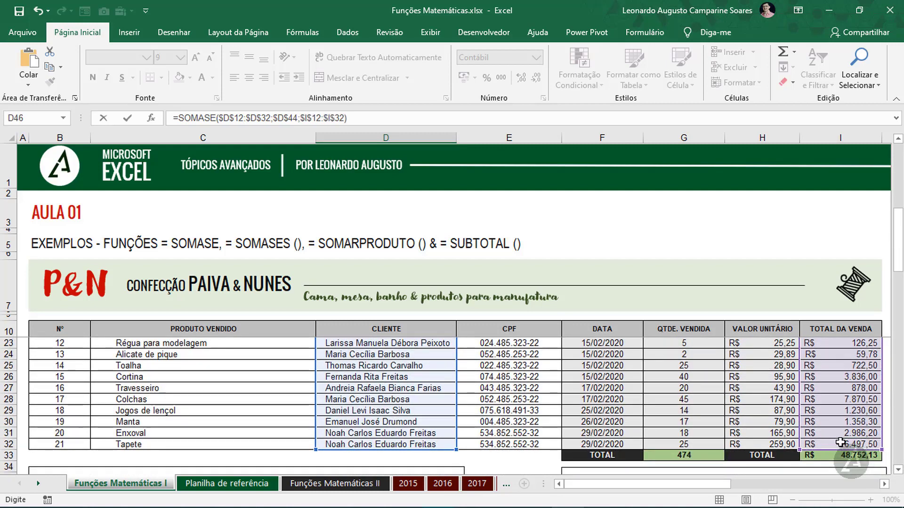
key(Return)
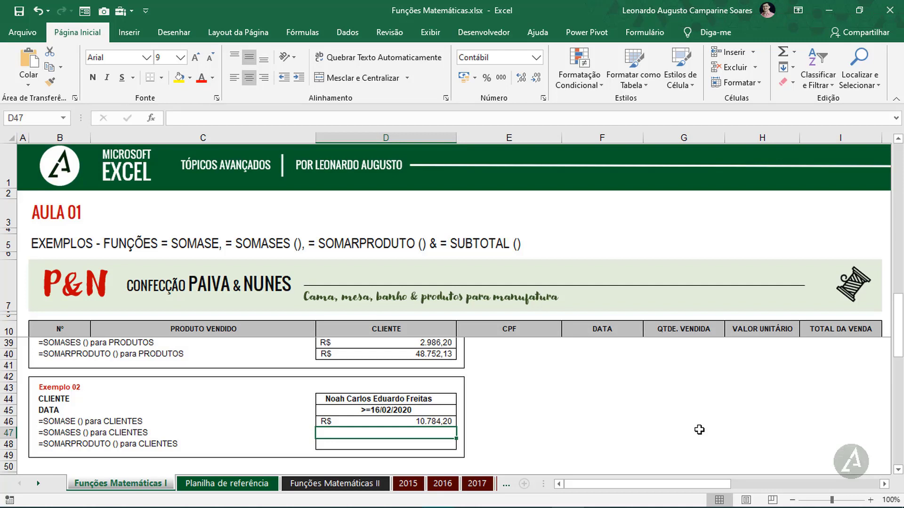
Step: Start a SOMASES formula in D47 with the sales totals $I$12:$I$32 as the absolute sum range
text(=soma)
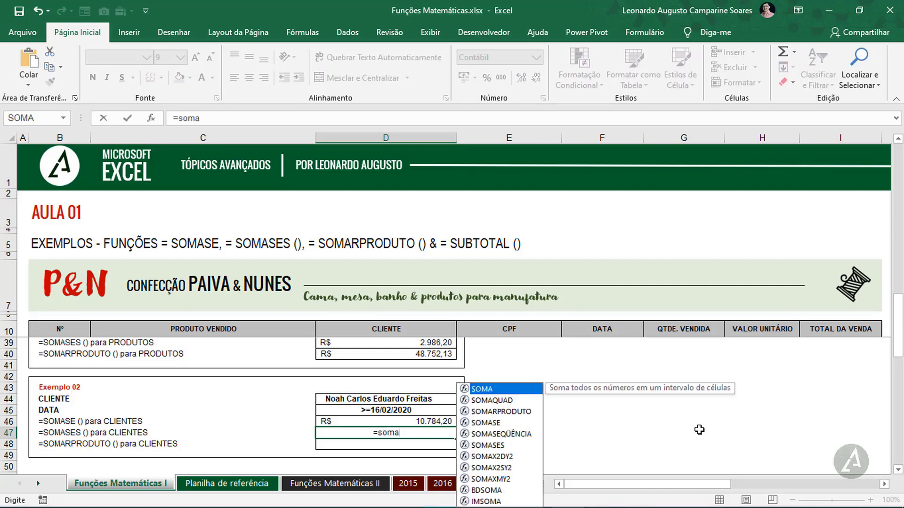
text(ses)
key(Tab)
scroll(754, 403, up, 9)
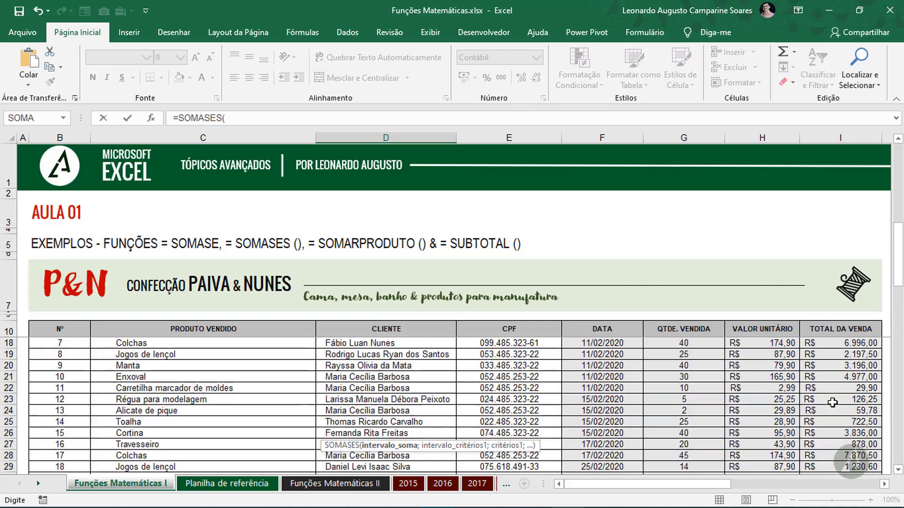
drag(825, 351, 847, 442)
key(F4)
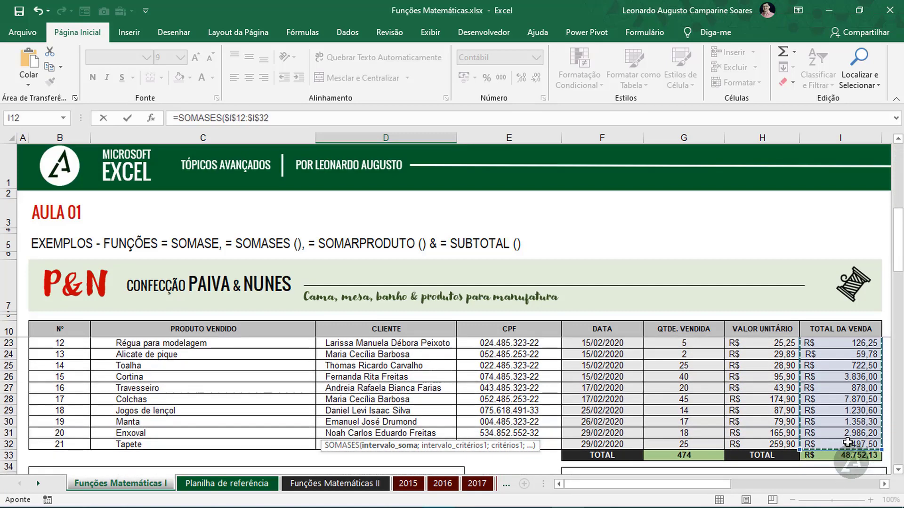
text(;)
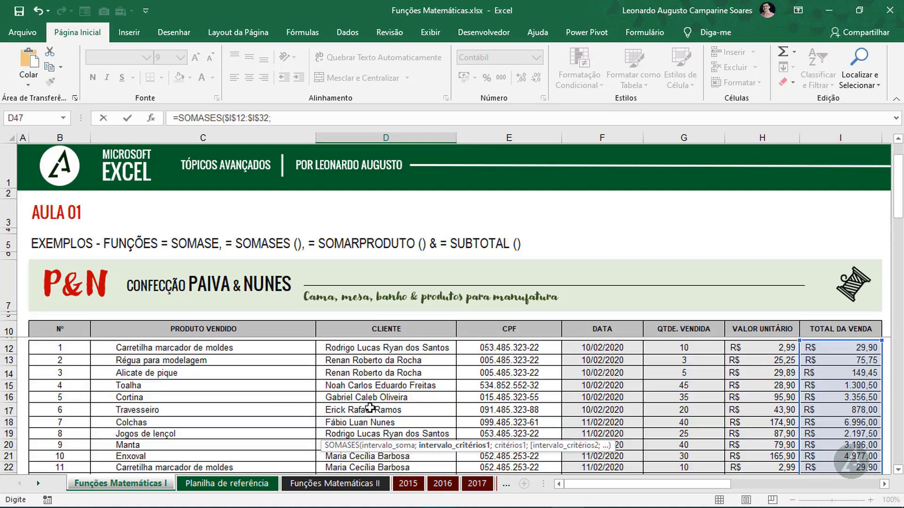
Step: Add the client range $D$12:$D$32 and the client criterion $D$44 to the SOMASES formula
scroll(371, 410, up, 4)
drag(348, 349, 372, 444)
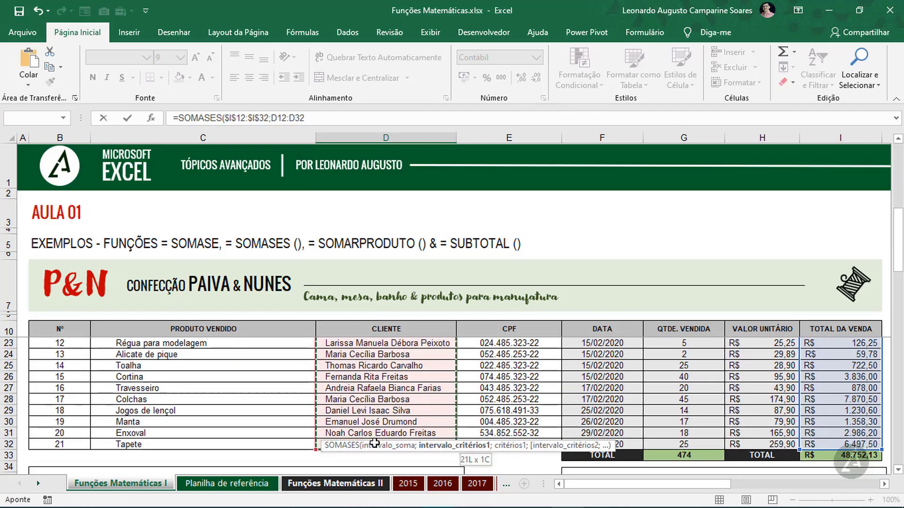
key(F4)
text(;)
scroll(293, 441, down, 5)
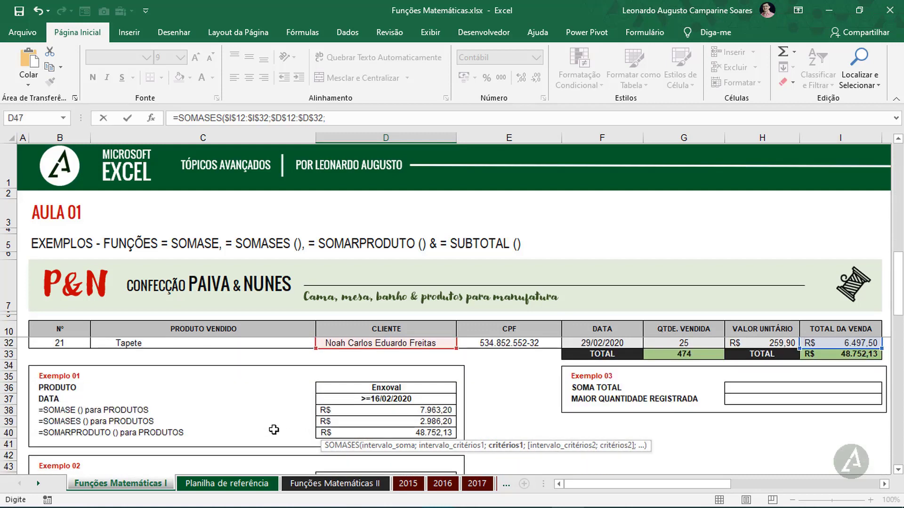
click(335, 410)
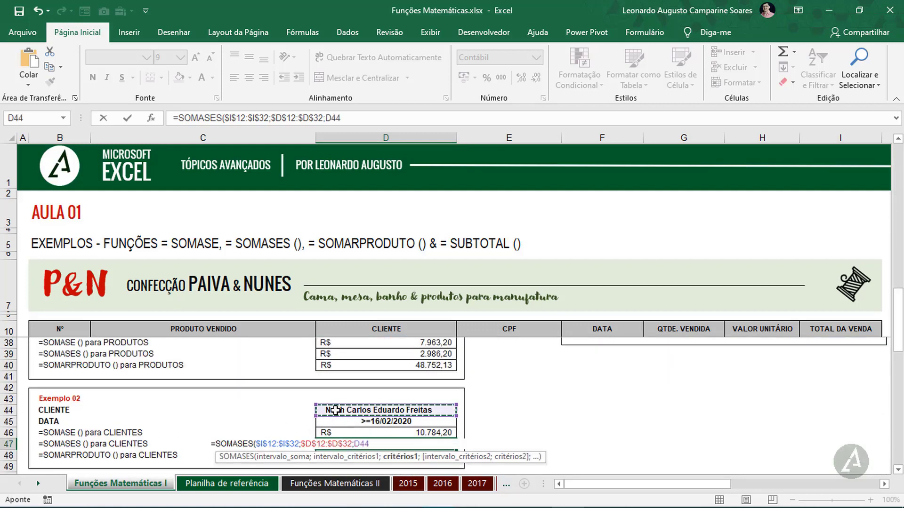
key(F4)
text(;)
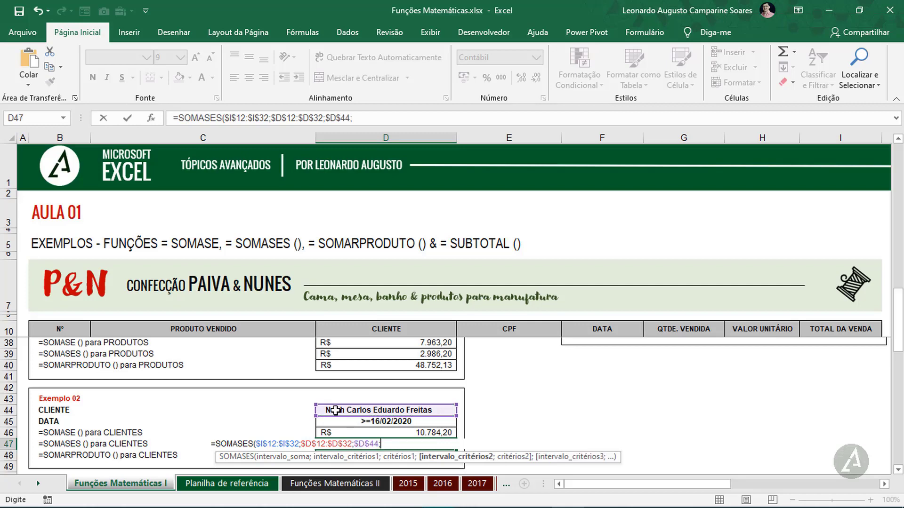
Step: Complete the SOMASES formula with the date range $F$12:$F$32 and the date criterion $D$45, and enter it
scroll(567, 395, up, 9)
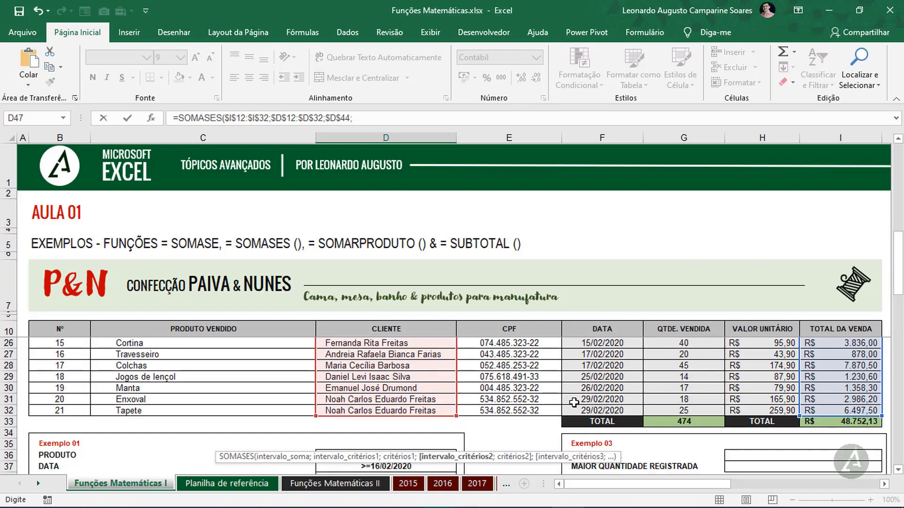
drag(594, 348, 604, 446)
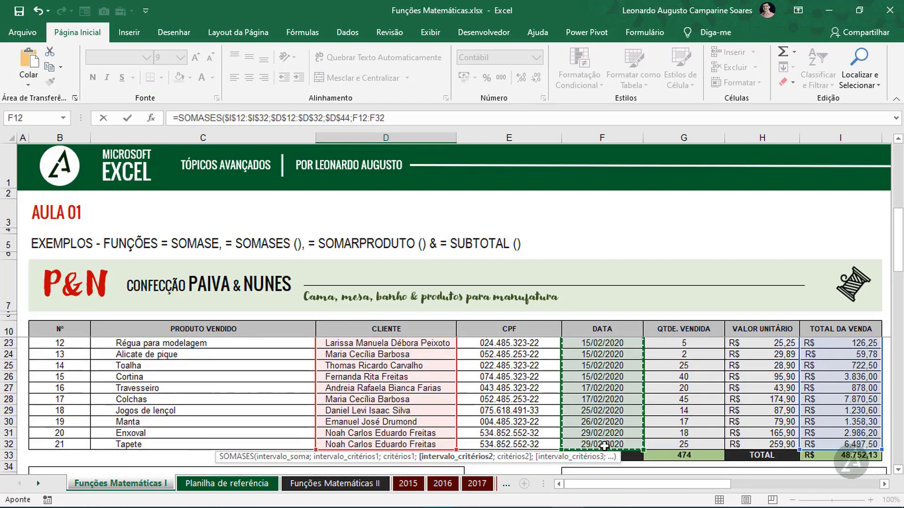
key(F4)
text(;)
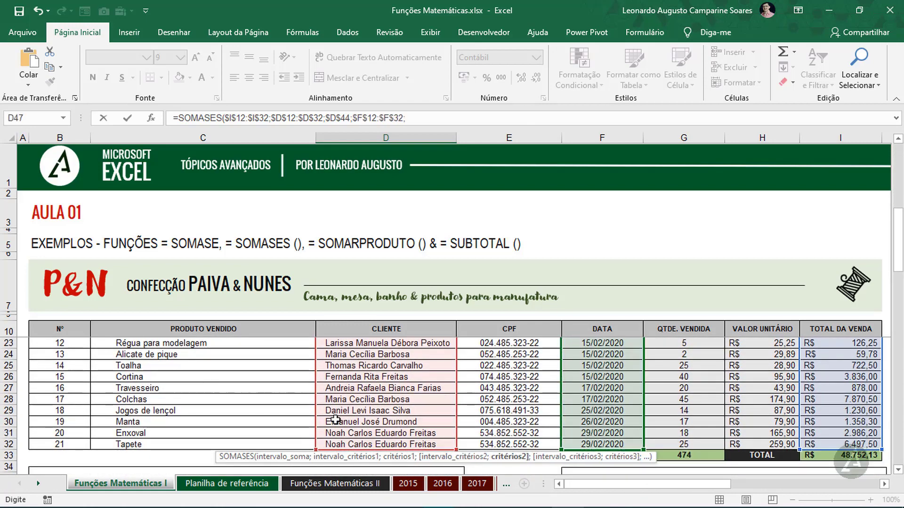
scroll(301, 407, down, 6)
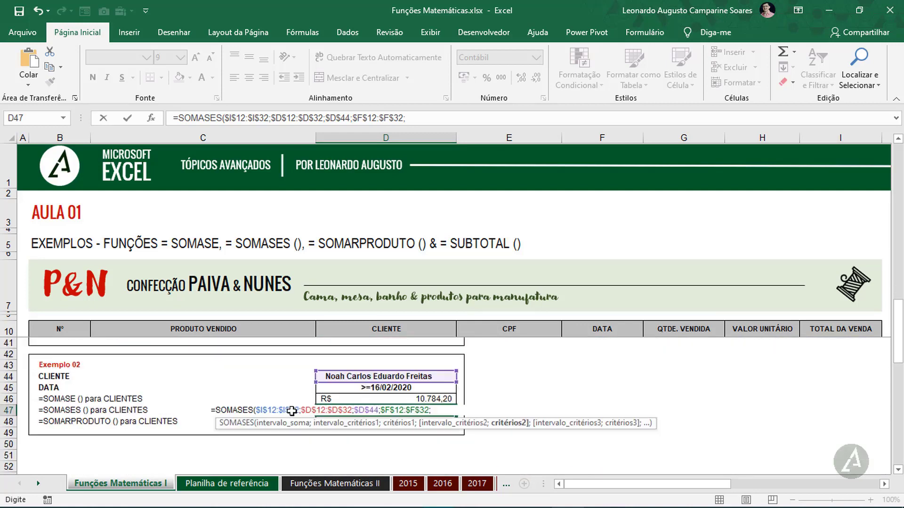
click(366, 388)
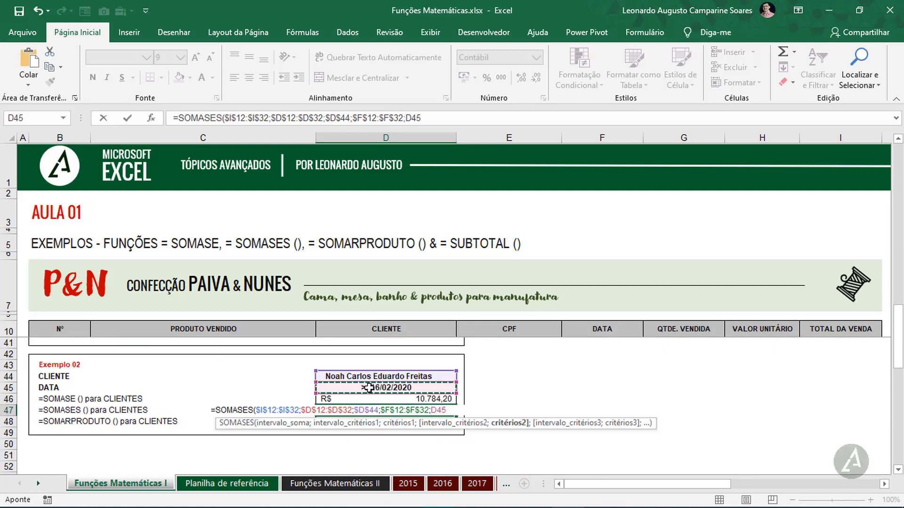
key(F4)
text())
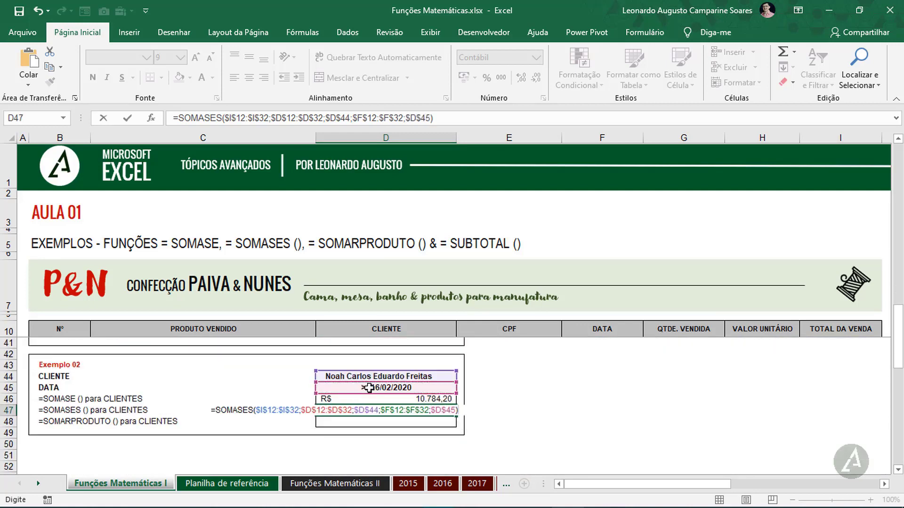
key(Return)
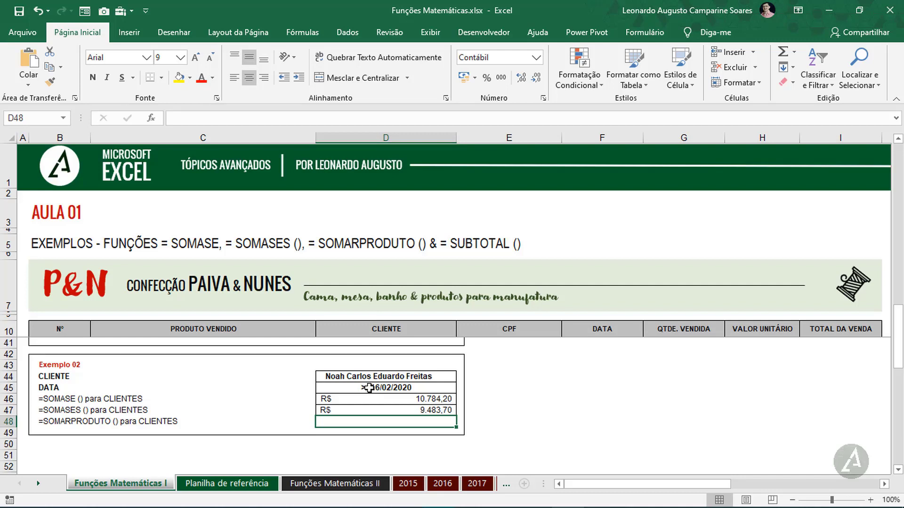
Step: Enter a SOMARPRODUTO formula in D48 that multiplies the sold quantities G12:G32 by the unit values H12:H32
text(=somarprod)
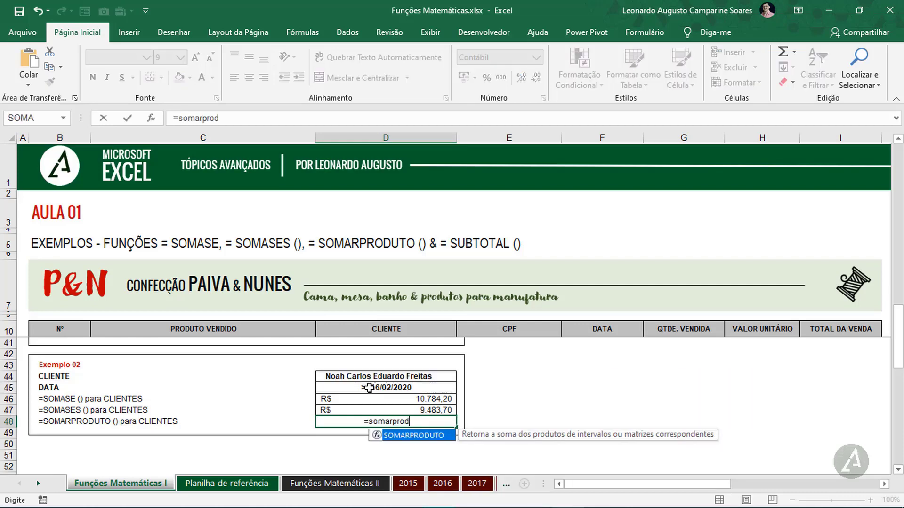
key(Tab)
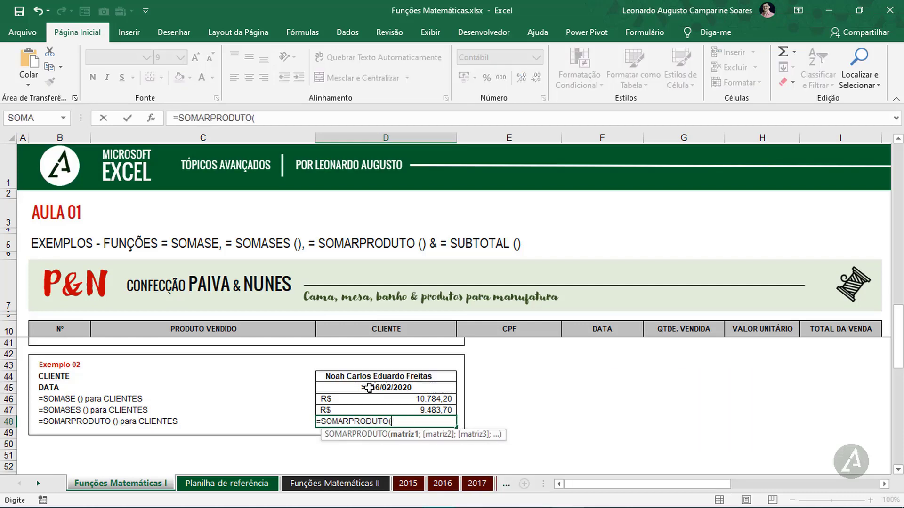
scroll(612, 384, up, 10)
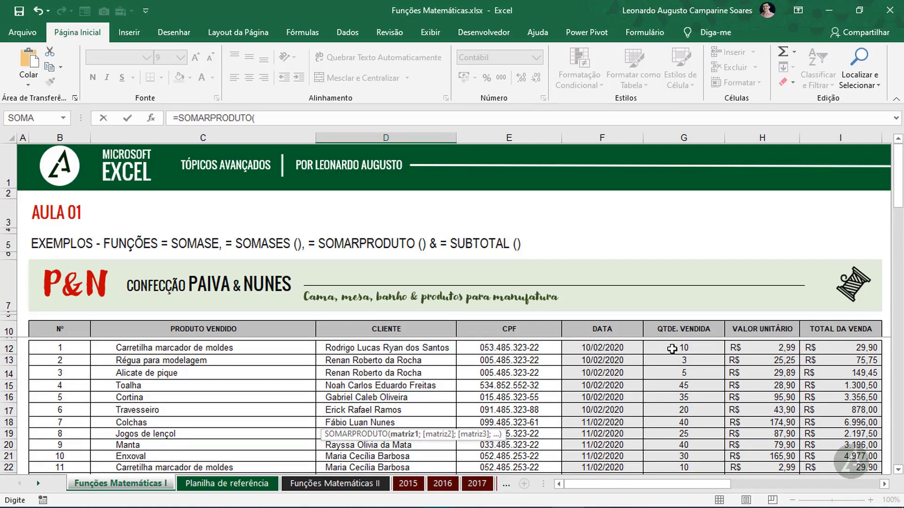
drag(671, 349, 683, 470)
scroll(748, 400, up, 4)
text(;)
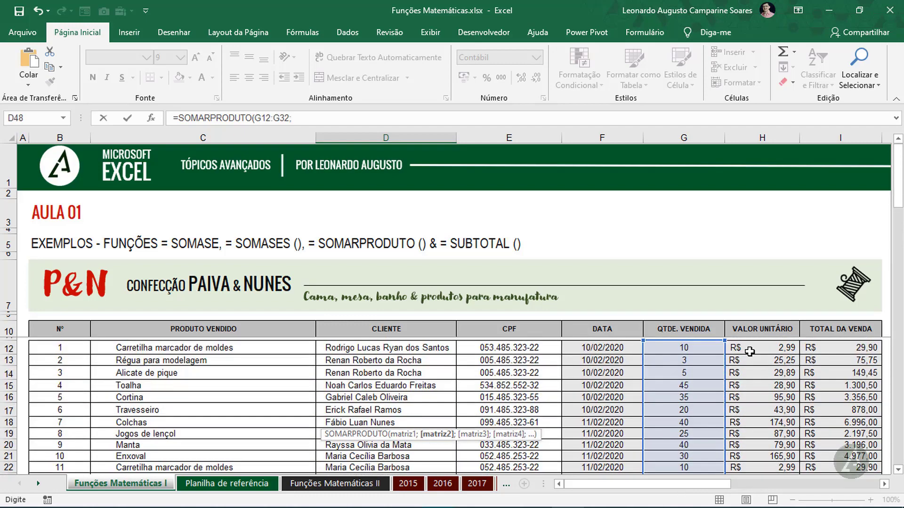
drag(749, 351, 748, 433)
key(Return)
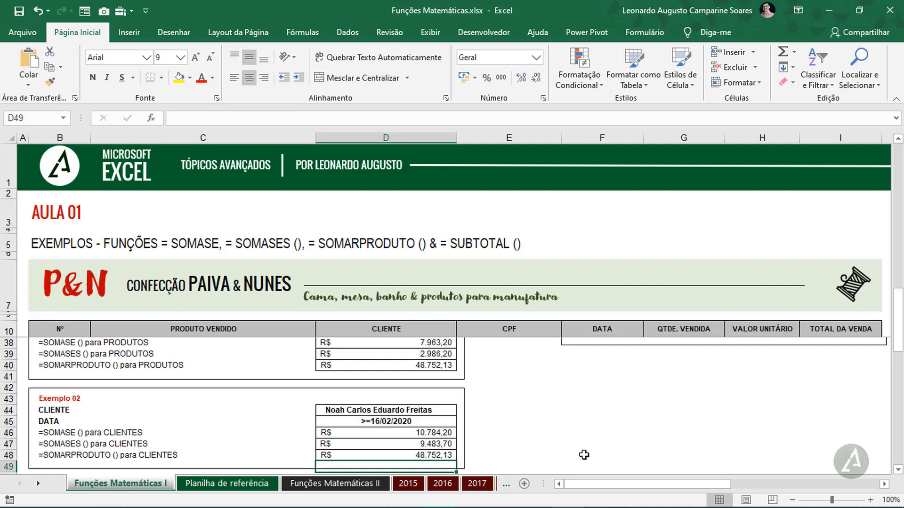
scroll(542, 427, down, 1)
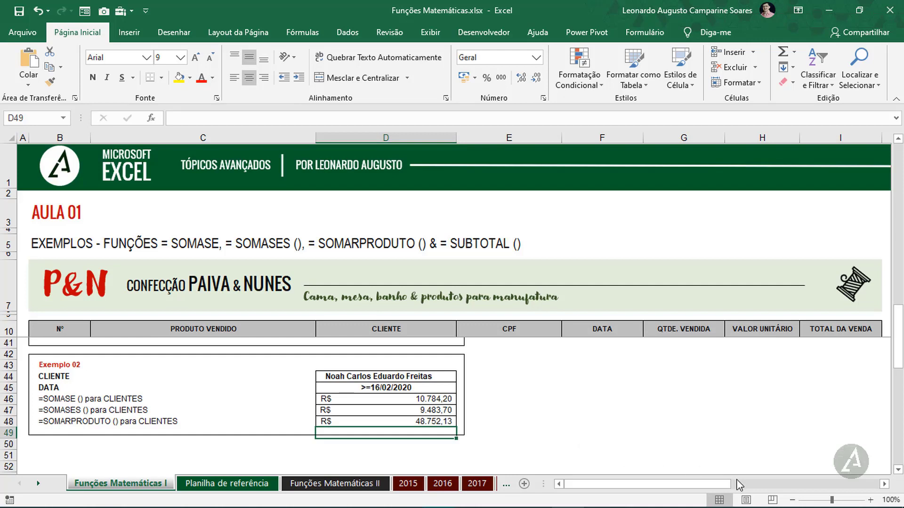
Step: Enter a SUBTOTAL formula with function number 9 (SOMA) over the sales totals I12:I32 in the SOMA TOTAL cell H36
scroll(746, 439, up, 3)
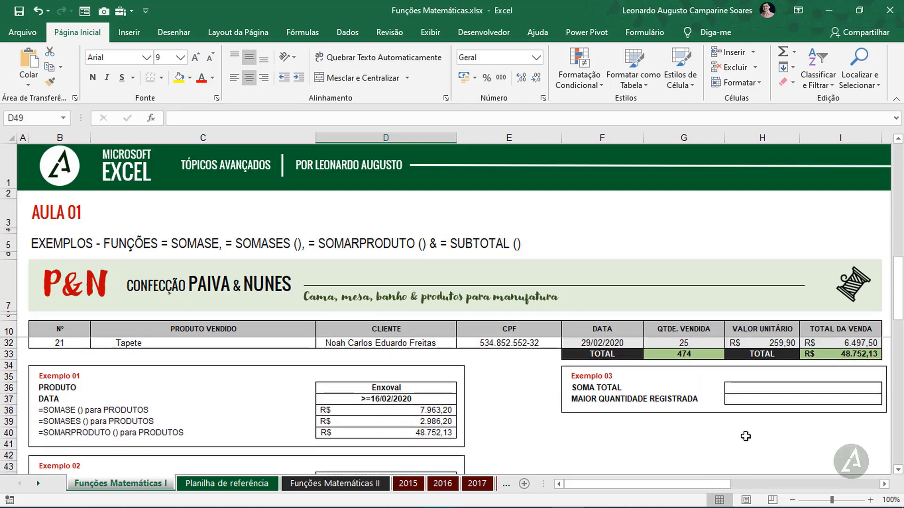
click(763, 390)
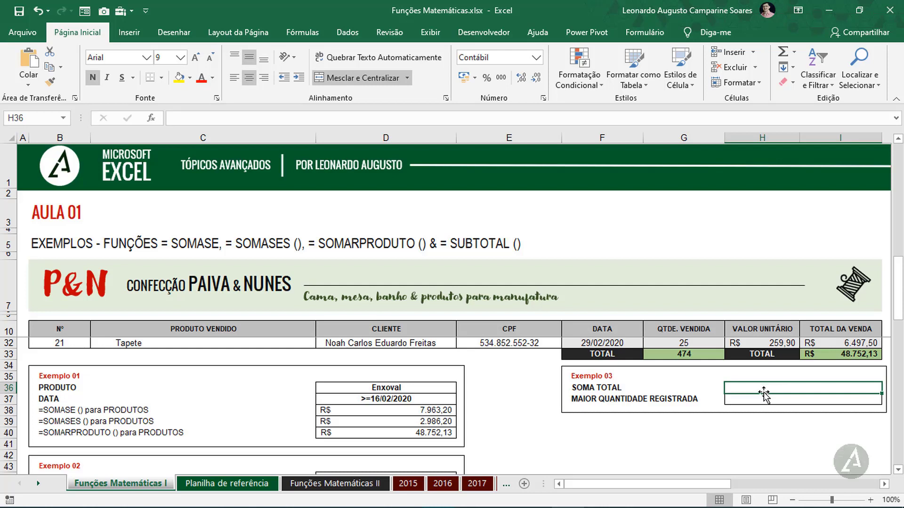
text(=subtotal)
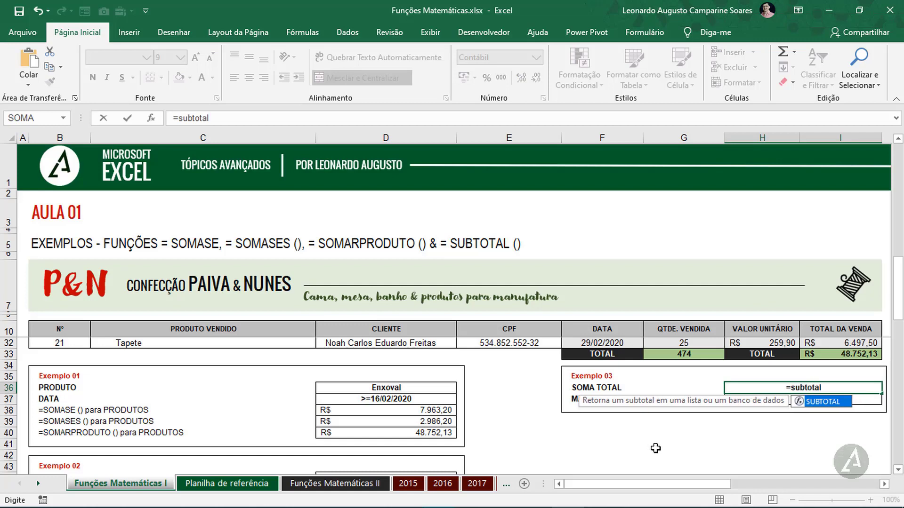
key(Tab)
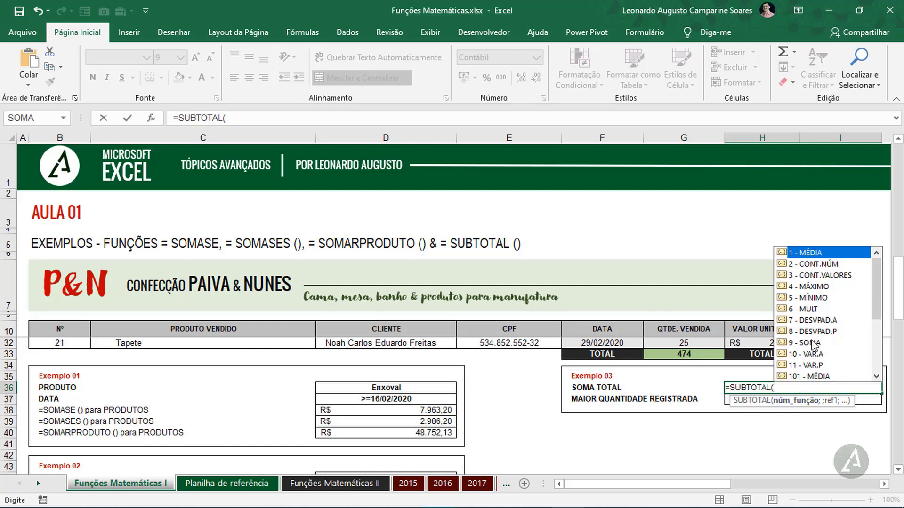
text(9;)
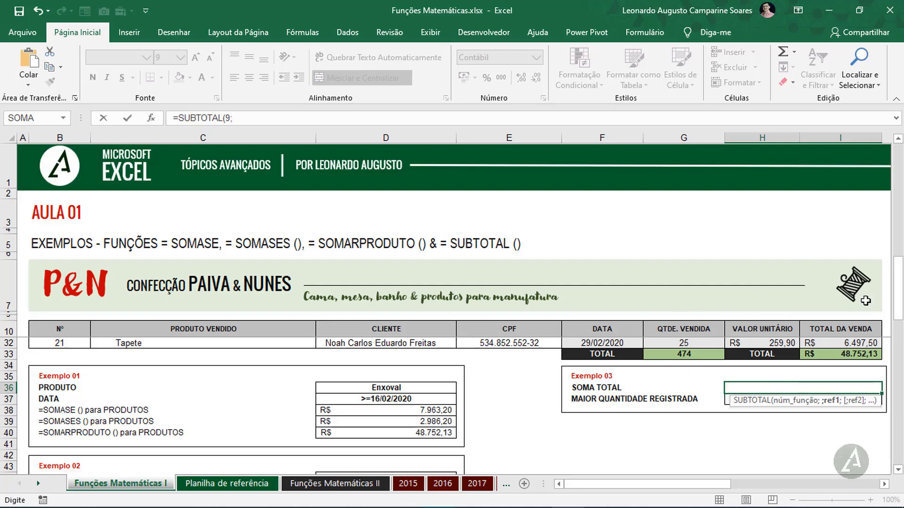
scroll(830, 348, up, 7)
drag(830, 348, 826, 446)
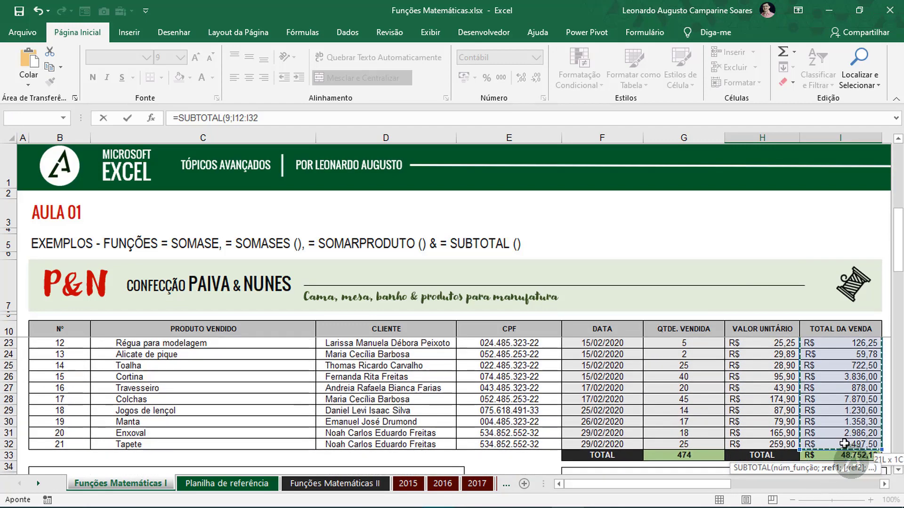
text())
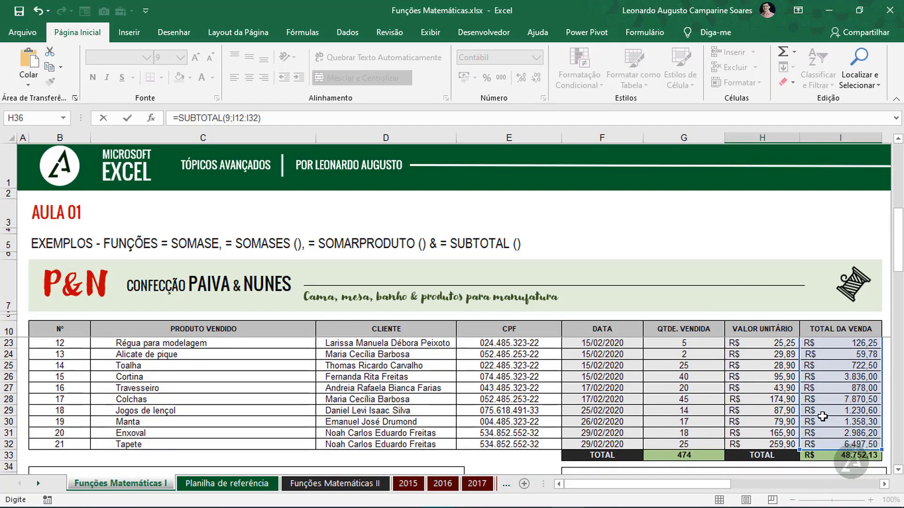
key(Return)
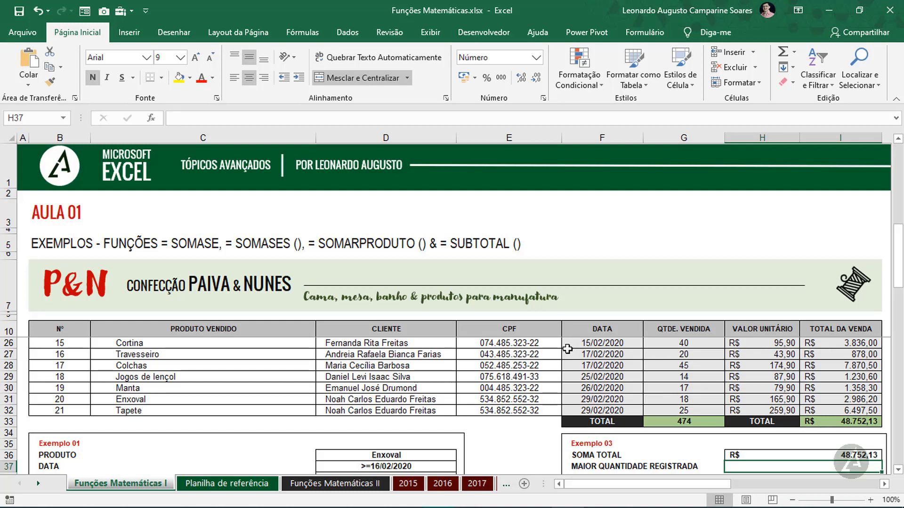
Step: Enter a SUBTOTAL formula with function number 4 (MÁXIMO) over the sold quantities G12:G32 in cell H37
text(=subtotal)
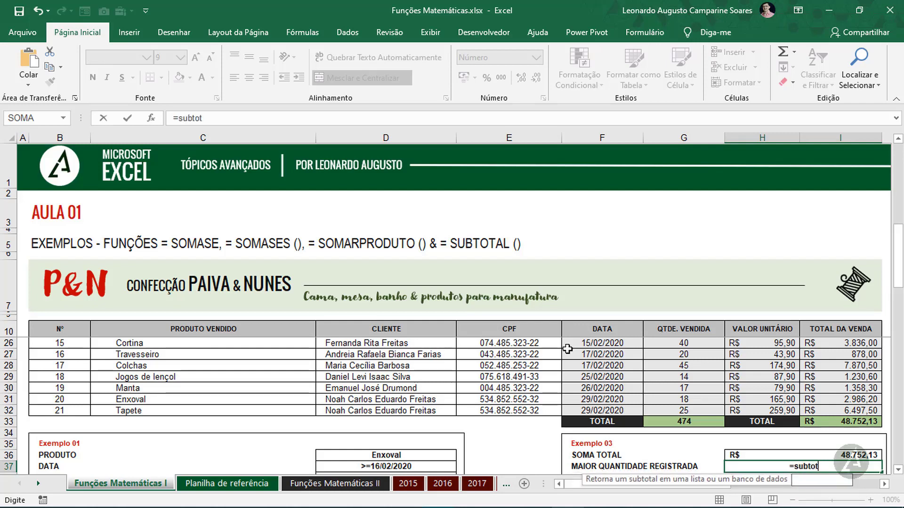
key(Tab)
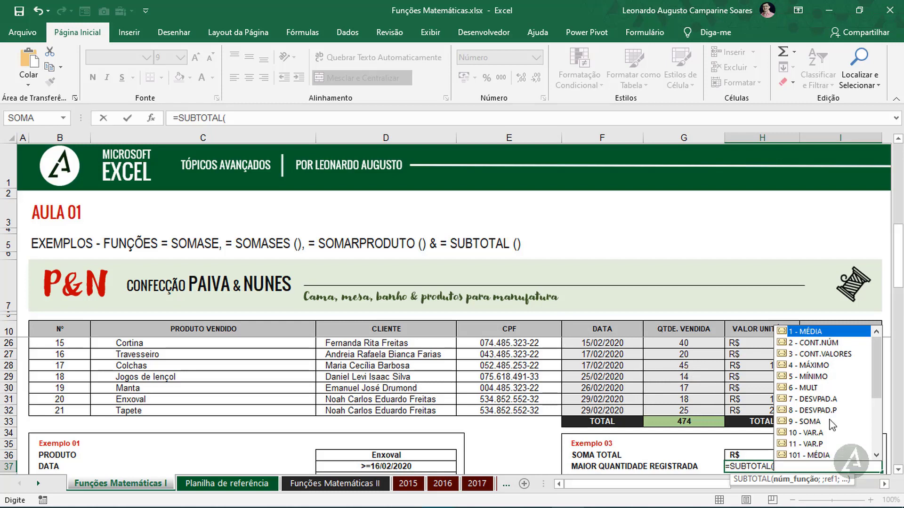
text(4;)
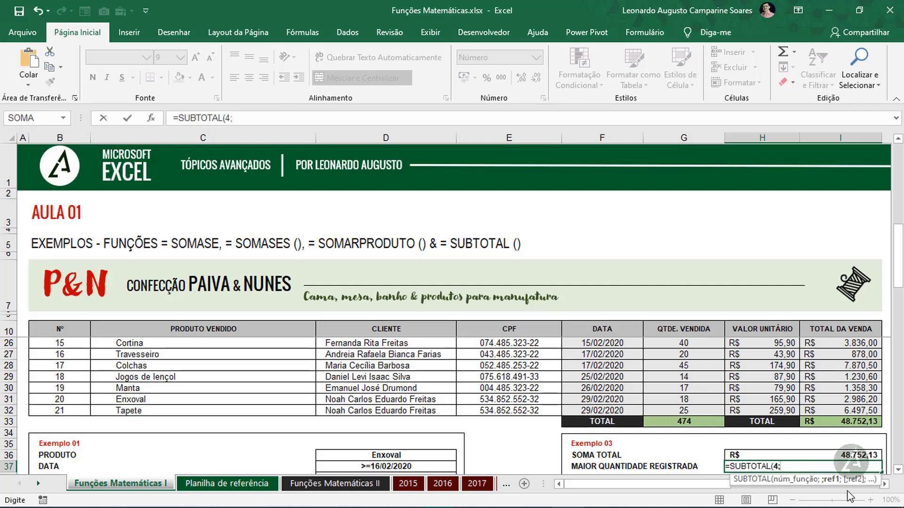
scroll(659, 347, up, 5)
drag(683, 347, 688, 451)
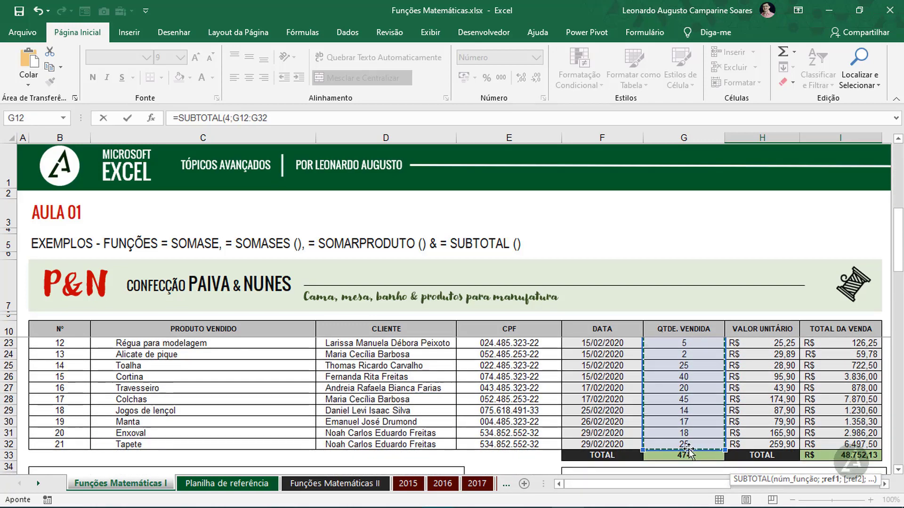
key(Return)
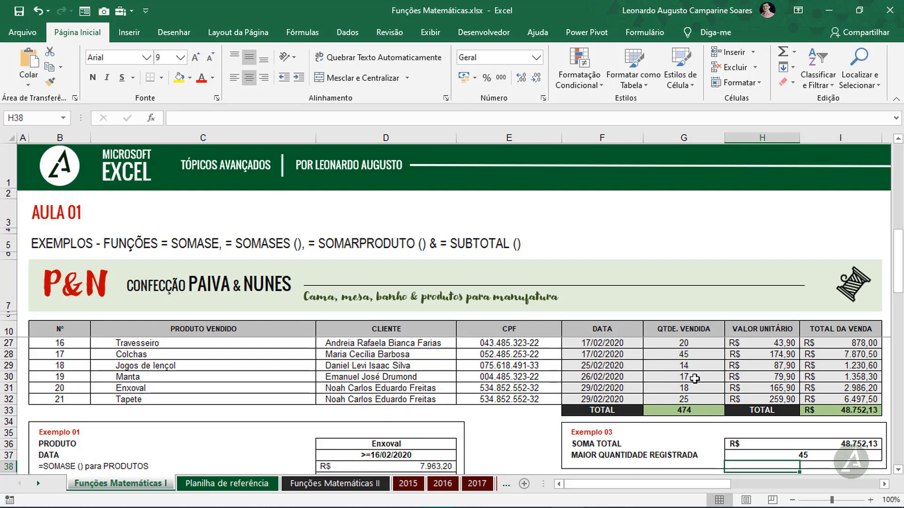
Step: Compare the formula in H37 with the largest entries in the sold quantity column
click(820, 458)
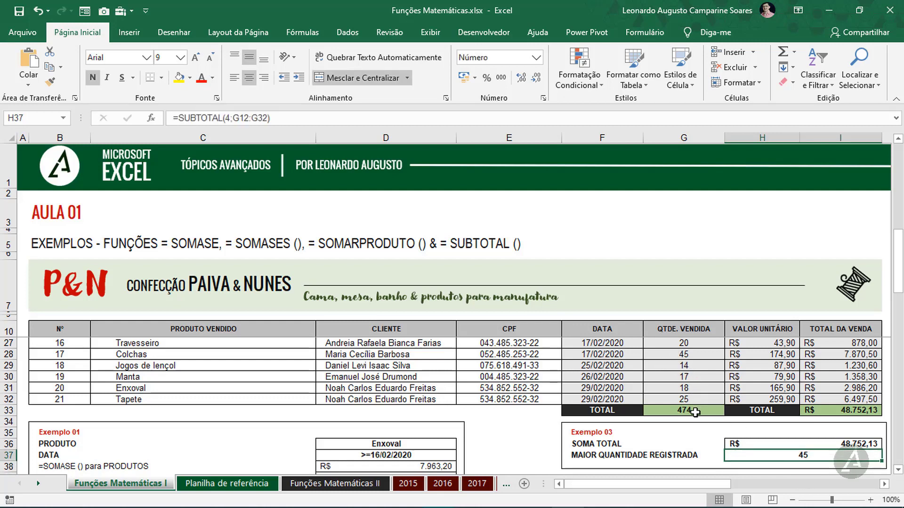
scroll(689, 401, up, 1)
click(690, 390)
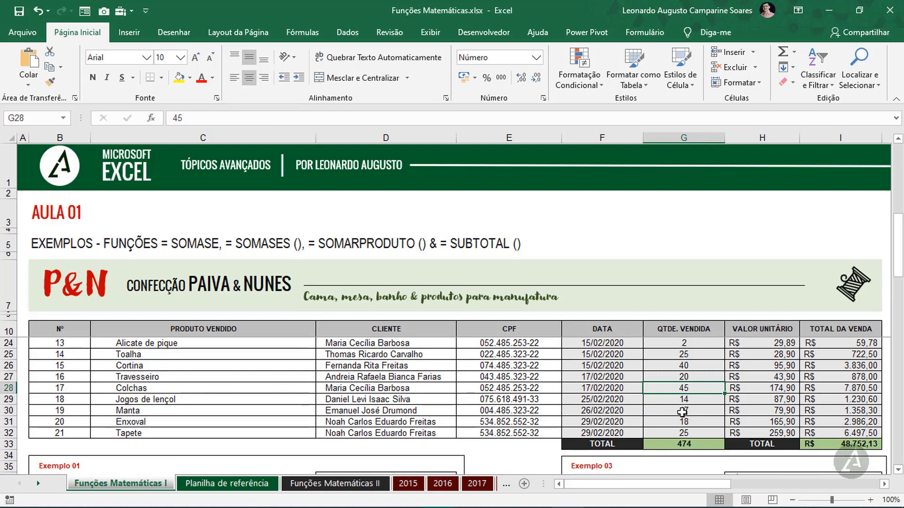
scroll(707, 419, up, 3)
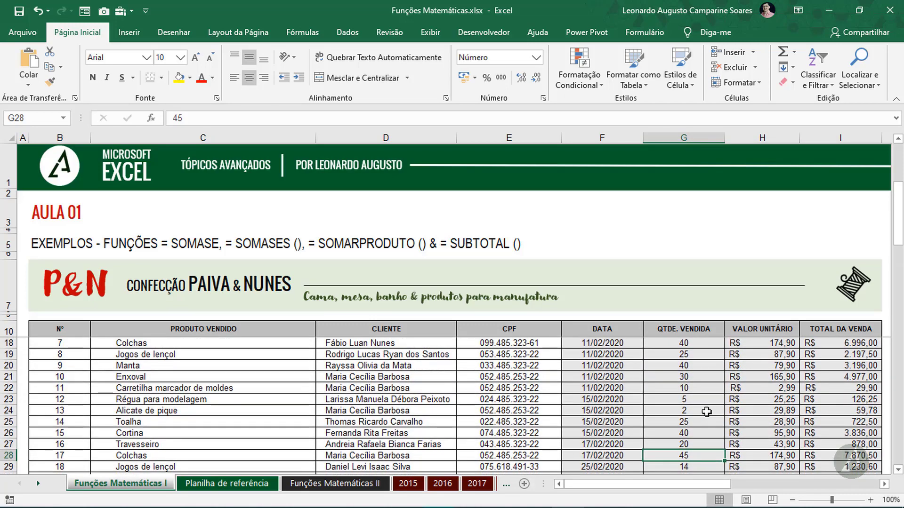
scroll(707, 413, up, 1)
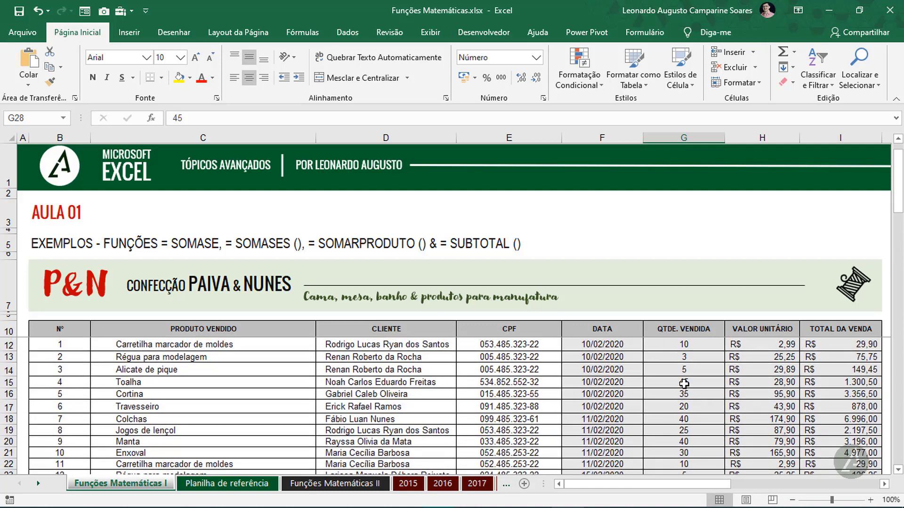
click(682, 381)
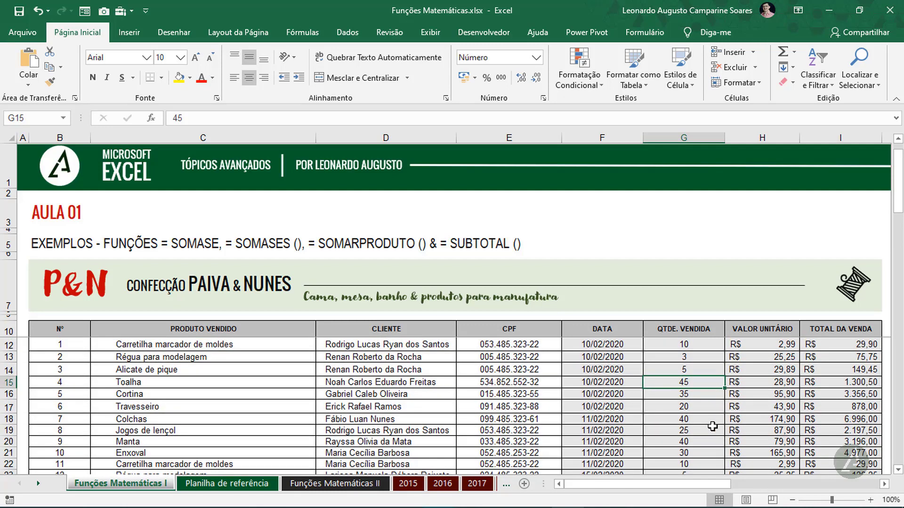
scroll(713, 426, up, 1)
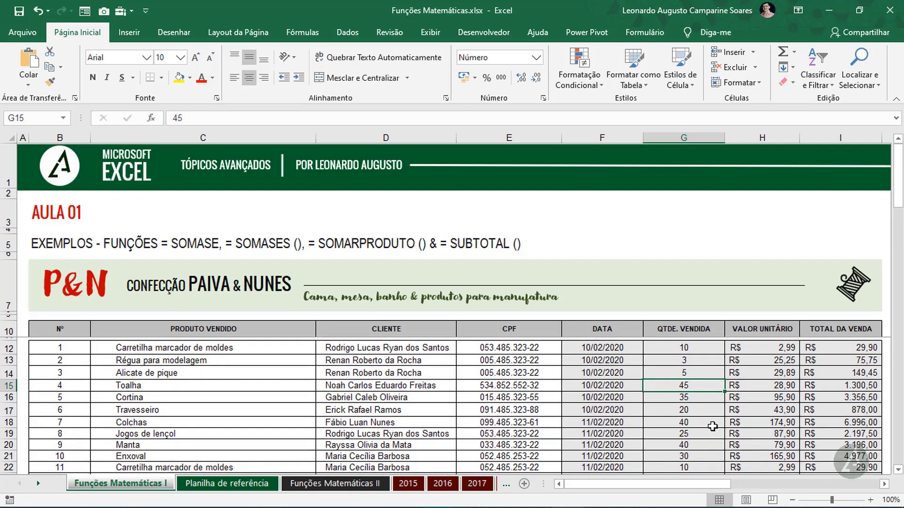
Step: Set the sold quantity in G14 to 50 to test the Exemplo 03 formulas, and undo that change
click(684, 373)
text(50)
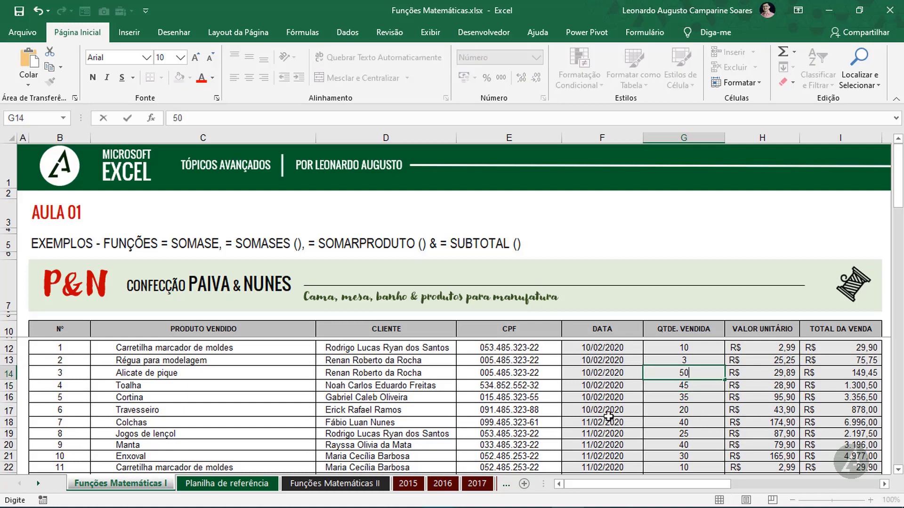
key(Return)
scroll(662, 374, down, 6)
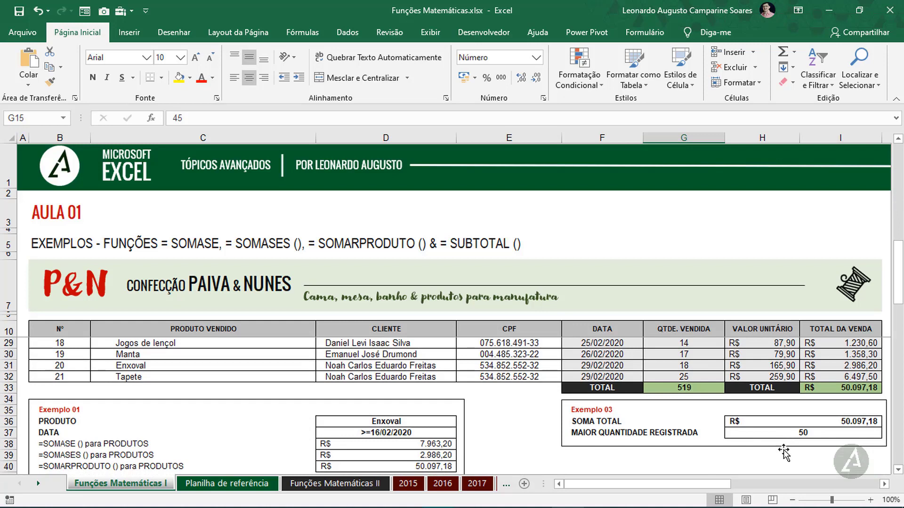
key(ctrl+z)
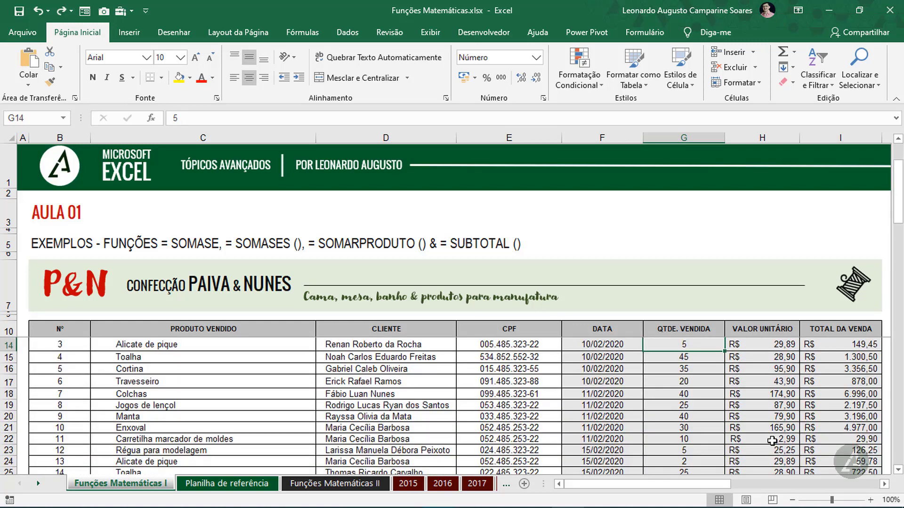
scroll(756, 423, down, 6)
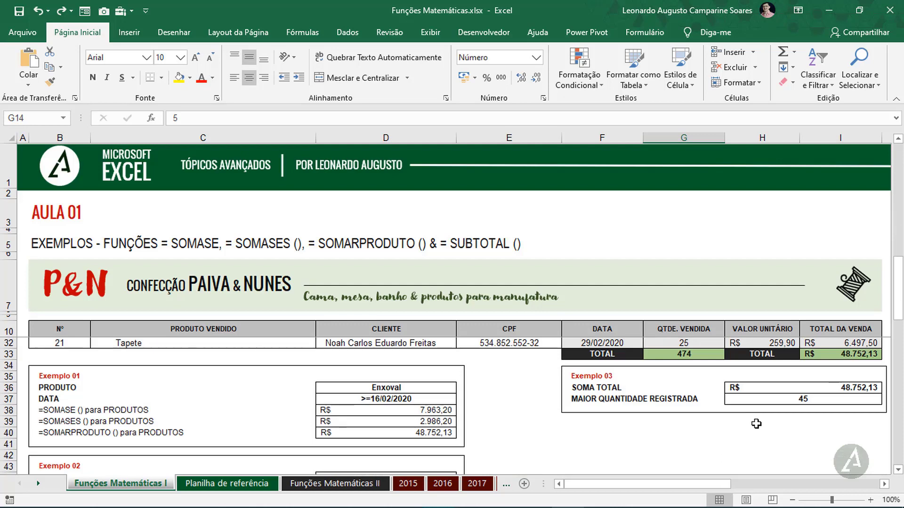
Step: Open the Planilha de referência sheet and examine the SUBTOTAL function numbers with and without hidden values
click(254, 483)
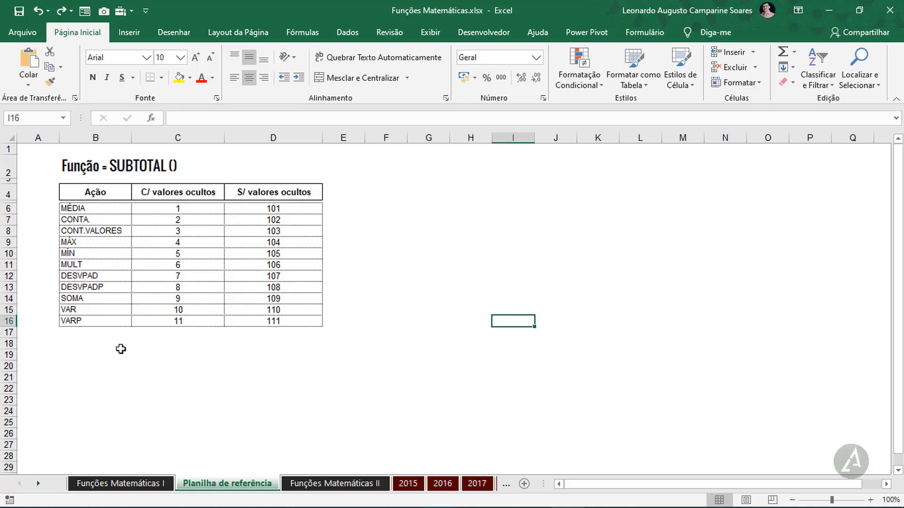
click(147, 296)
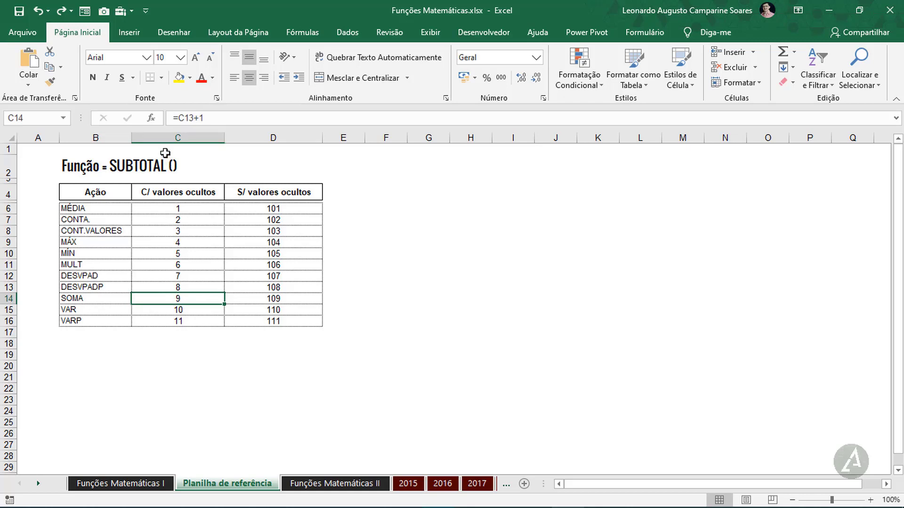
click(187, 135)
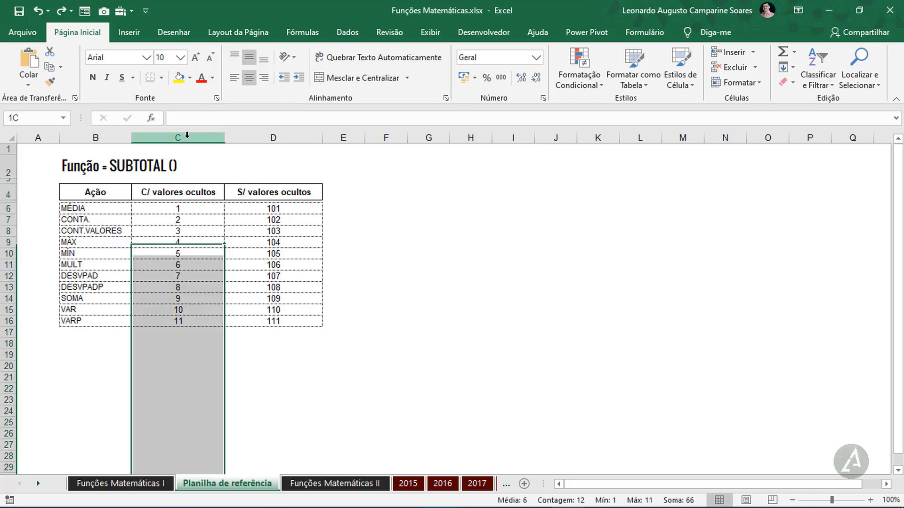
click(292, 136)
Step: Enter the header N° in B19 and number the cells B20 to B24 from 1 to 5
click(95, 355)
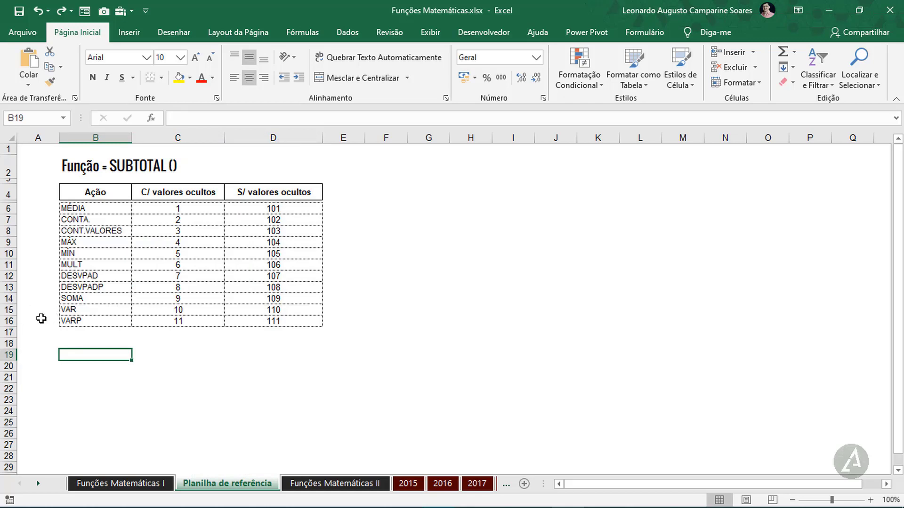
text(N°)
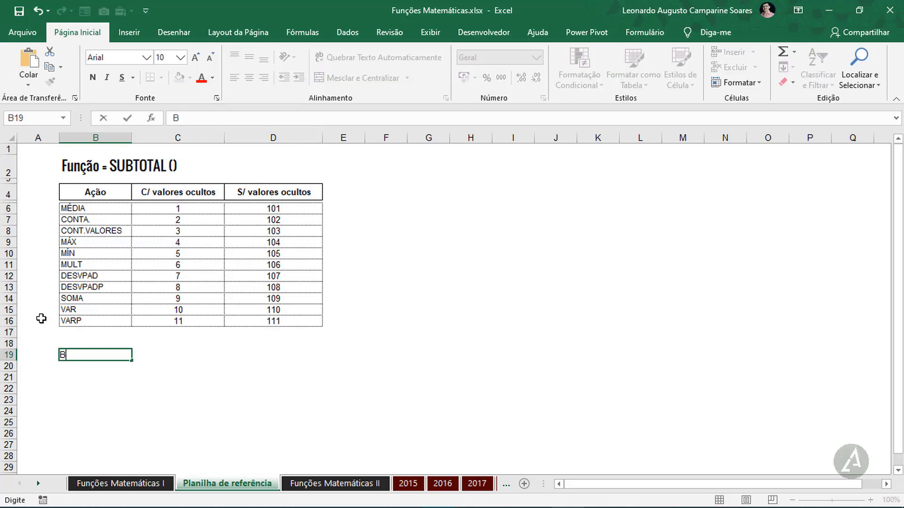
key(Return)
text(1)
key(Return)
text(2)
key(Return)
text(3)
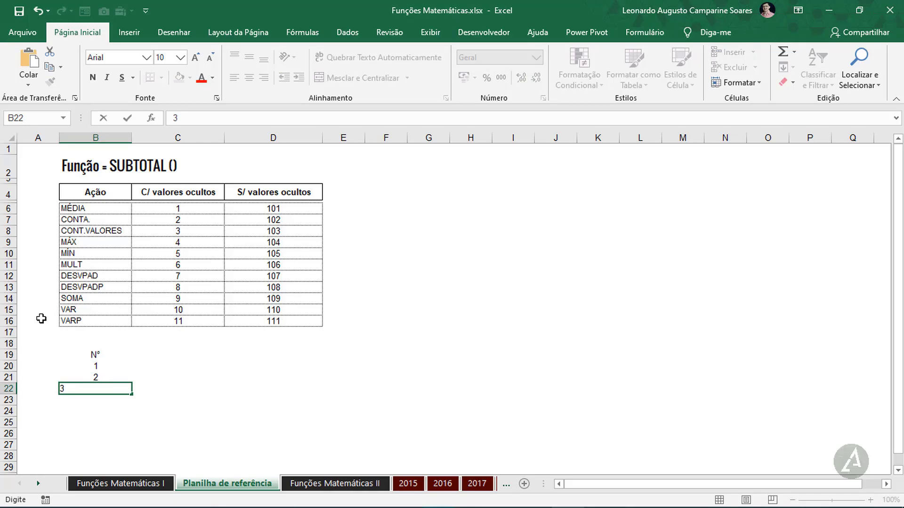
key(Return)
text(4)
key(Return)
text(5)
key(Return)
Step: Enter an ALEATÓRIOENTRE formula in C20 that generates a random number between 10000 and 50000
key(Up)
key(Up)
key(Up)
key(Up)
key(Up)
key(Right)
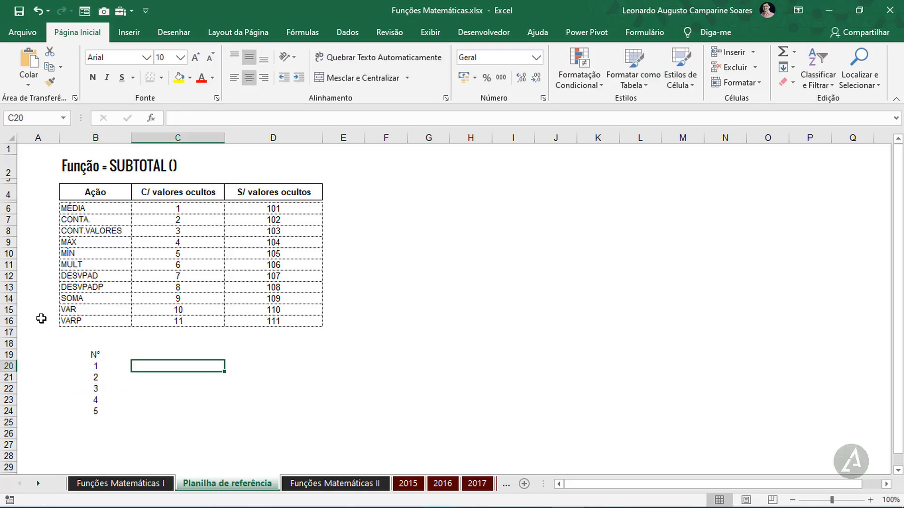
text(=ale)
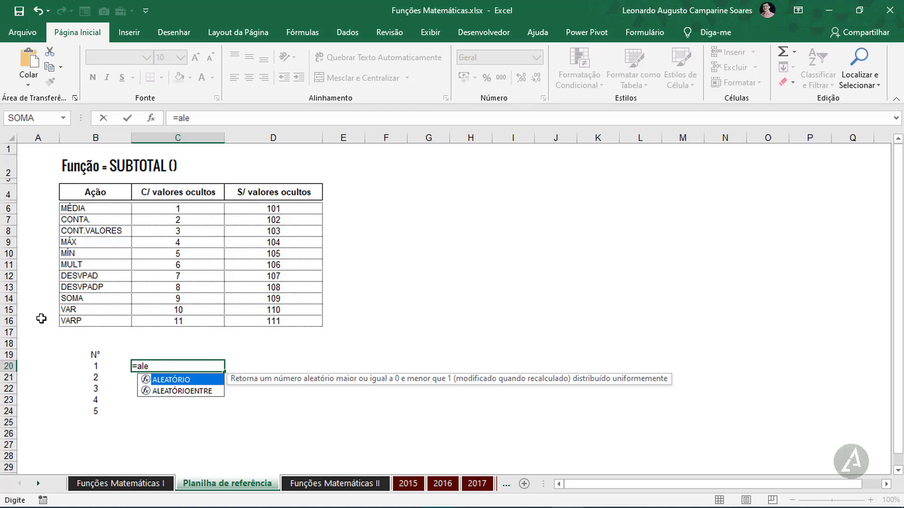
key(Down)
key(Tab)
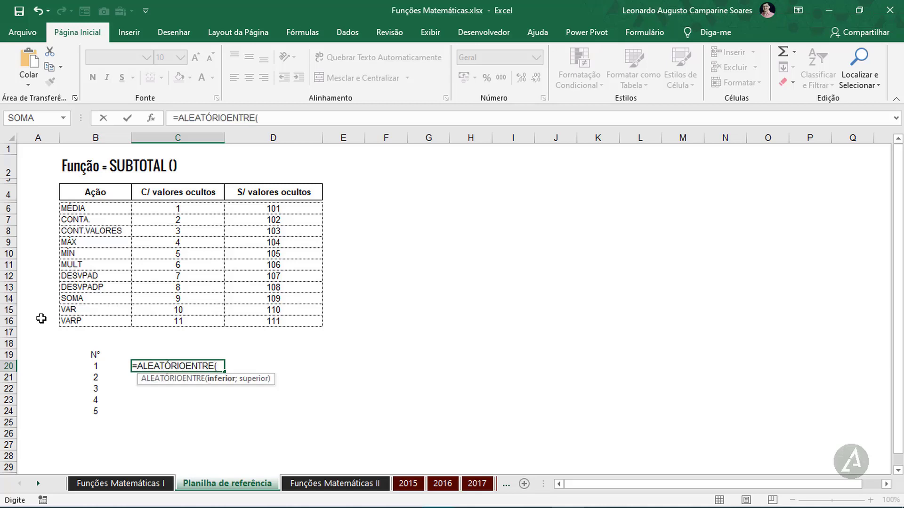
text(10000;)
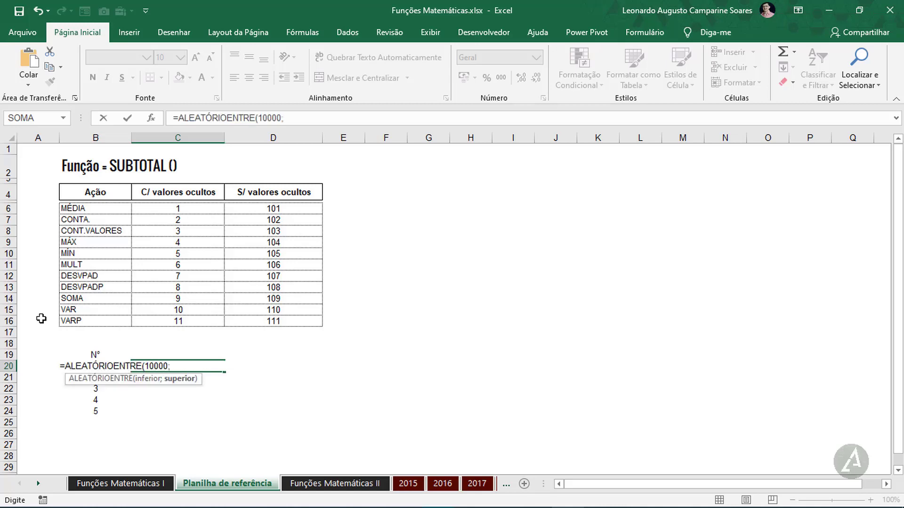
text(50000))
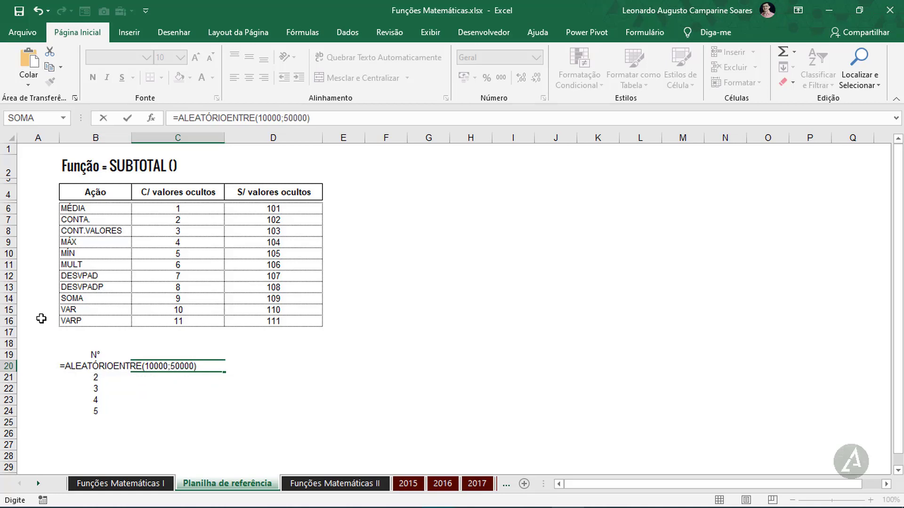
key(Return)
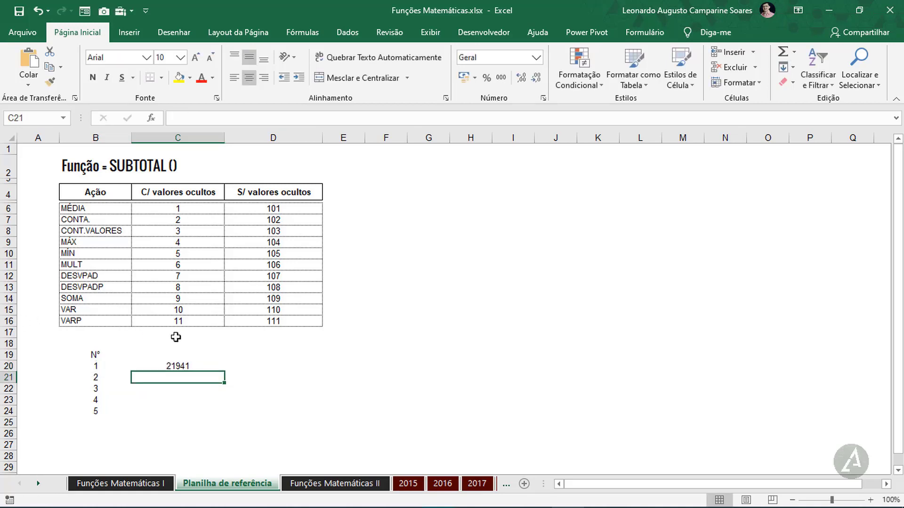
Step: Fill the ALEATÓRIOENTRE formula from C20 down to C24 and replace the formulas with their fixed values
click(198, 363)
drag(223, 372, 222, 416)
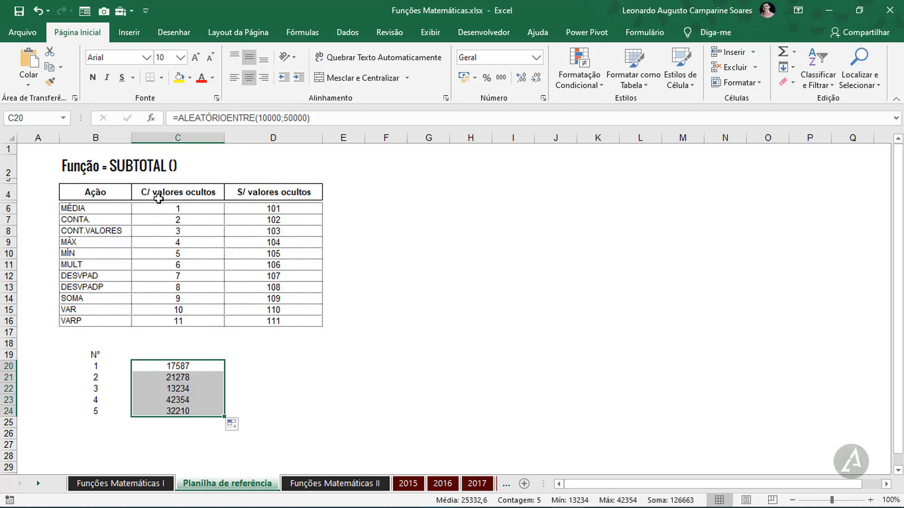
click(50, 69)
click(29, 86)
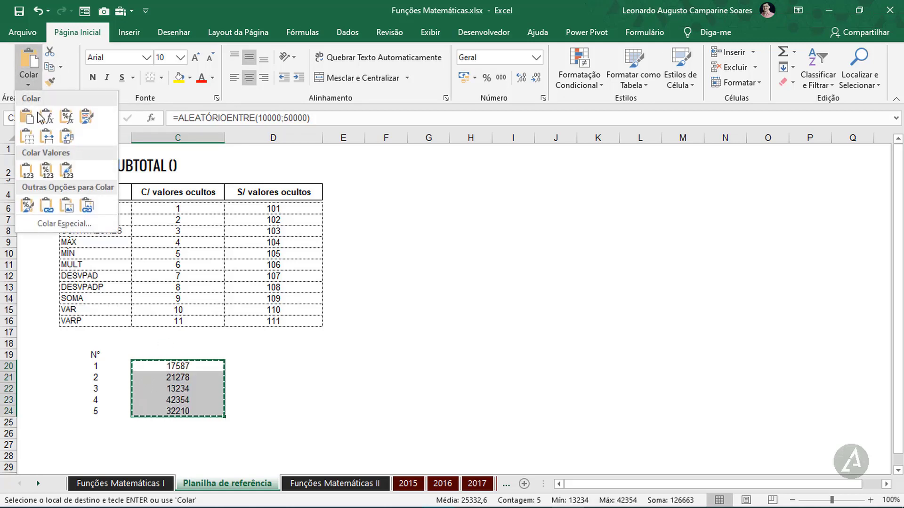
click(31, 173)
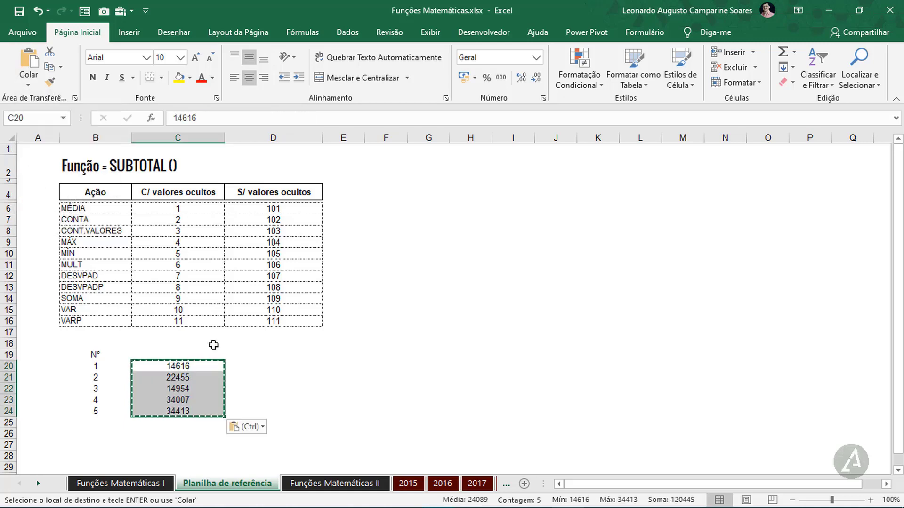
key(Escape)
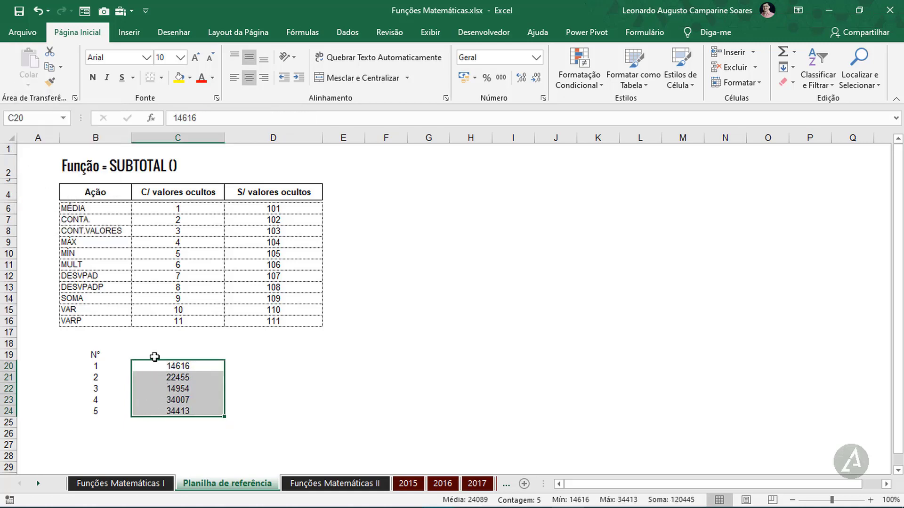
Step: Enter the header Valores in C19 above the generated numbers
click(148, 353)
text(Valores)
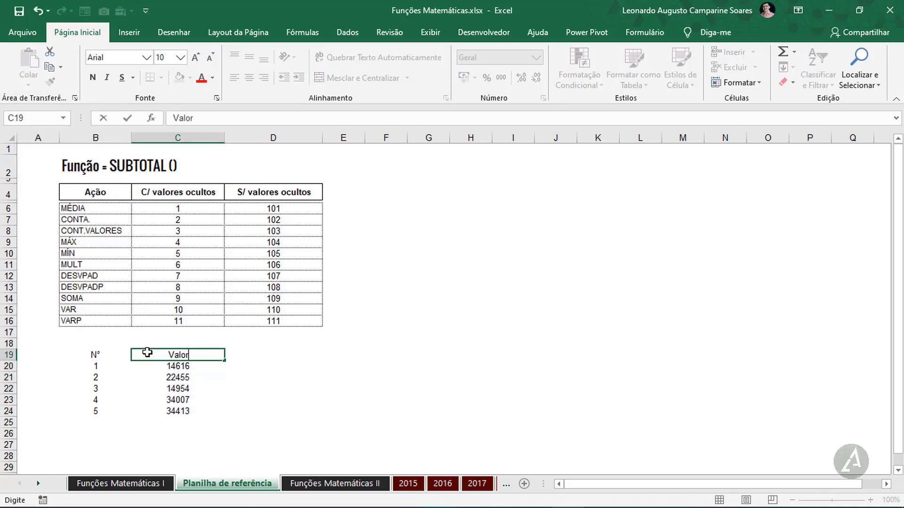
key(Return)
Step: Make the headers in B19:C19 bold and apply the Contábil number format to C20:C24
drag(92, 351, 177, 410)
click(92, 77)
click(535, 57)
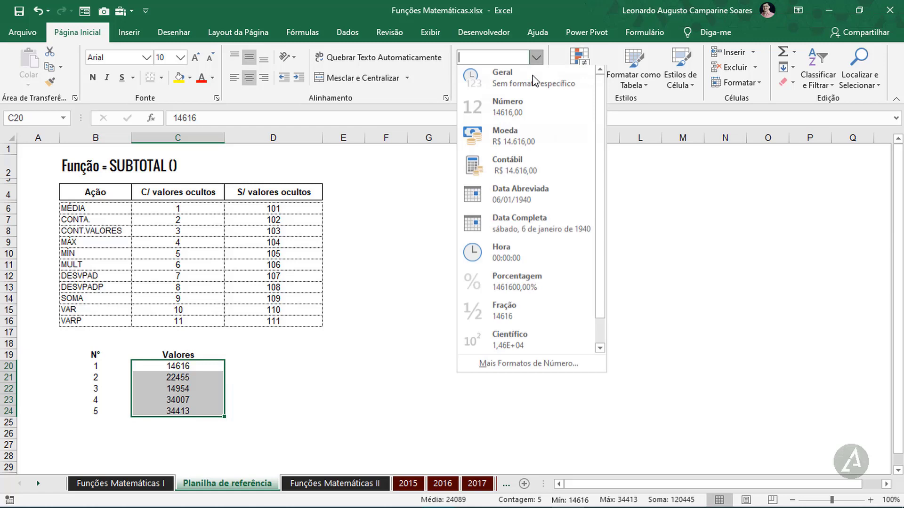
click(536, 169)
Step: Label B25 as SOMA and enter =SUBTOTAL(9;C20:C24) in C25
click(106, 423)
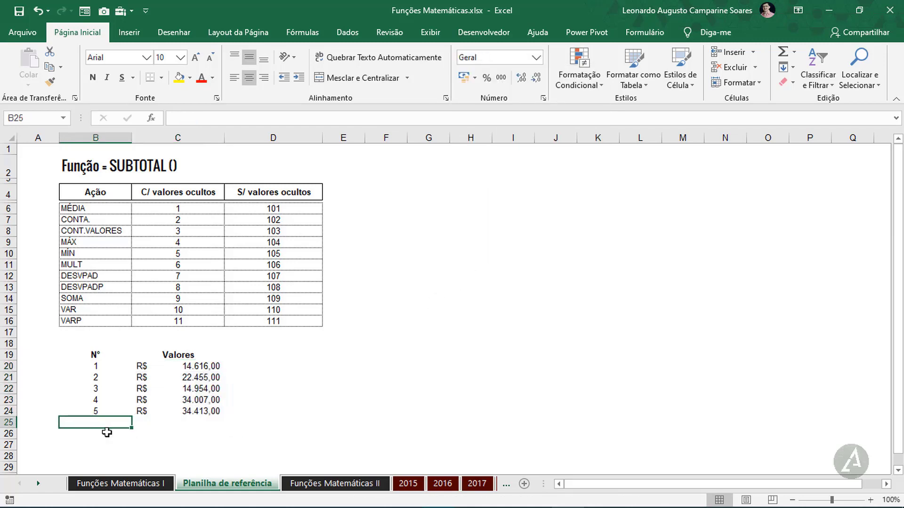
text(SOMA)
key(Tab)
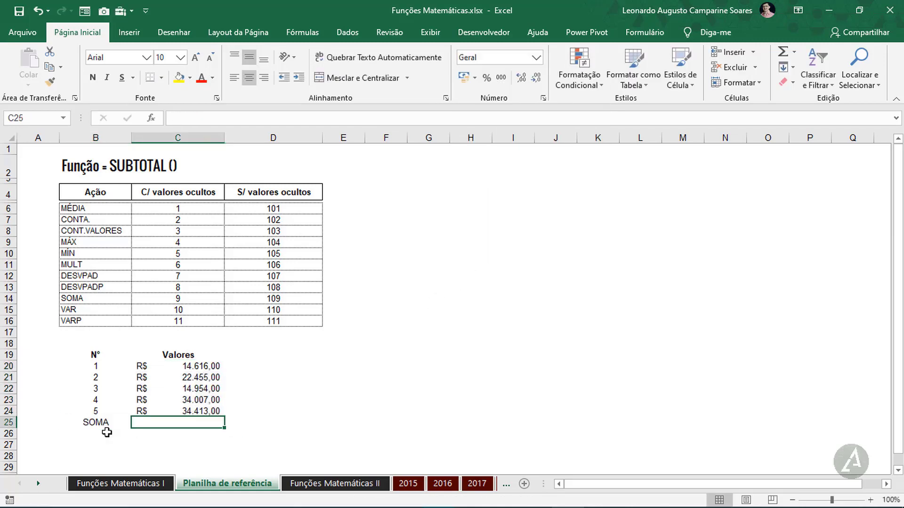
text(=su)
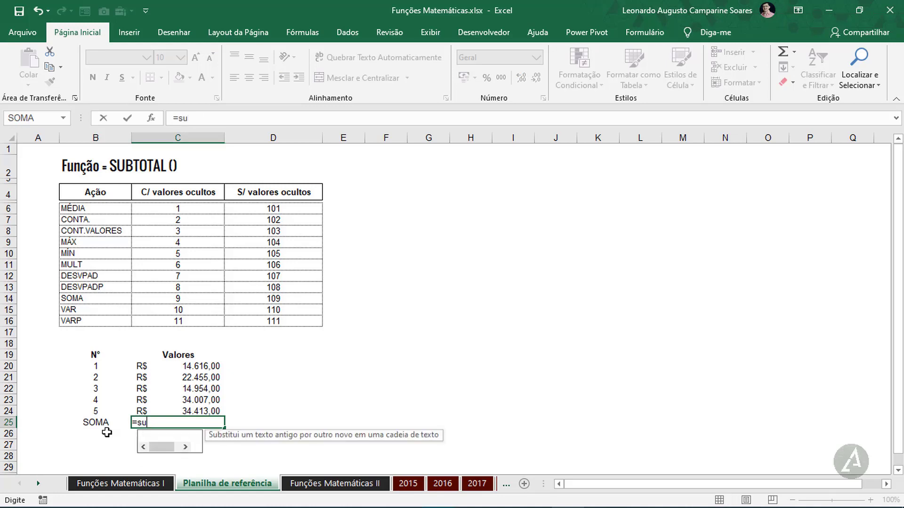
text(btotal)
key(Tab)
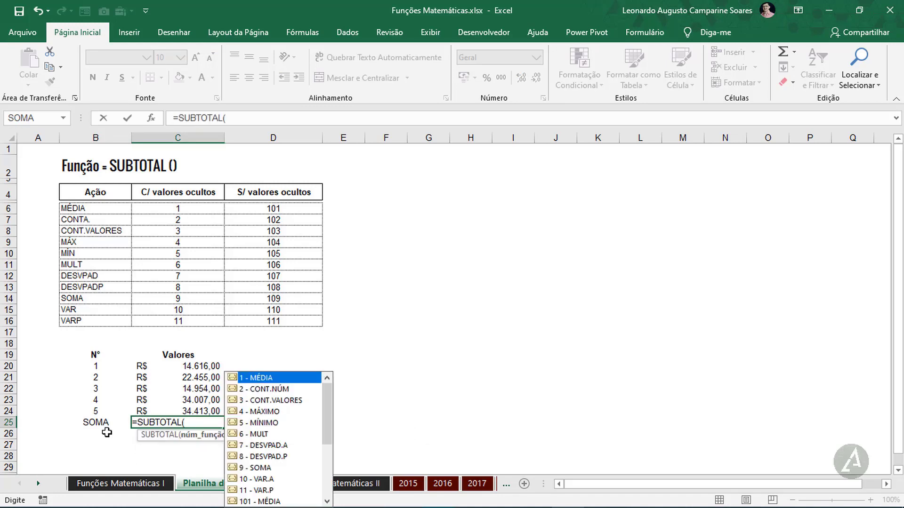
text(9;)
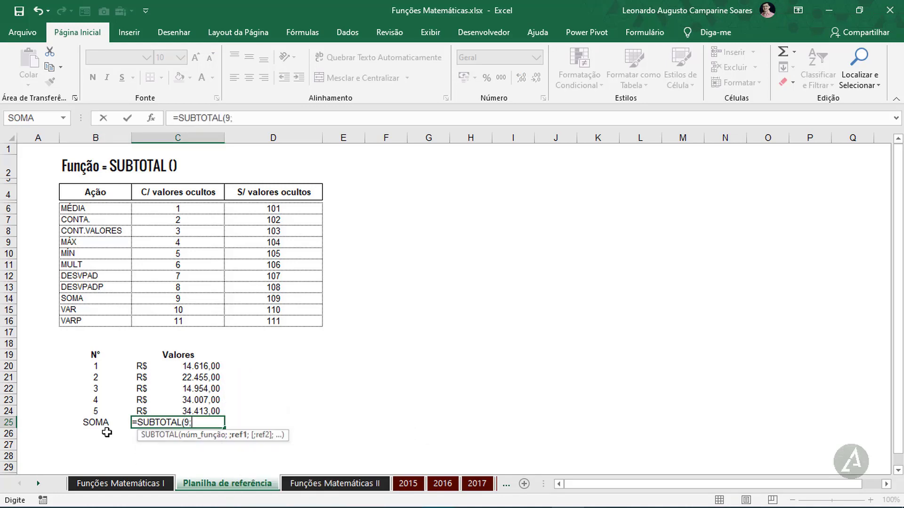
drag(183, 365, 190, 409)
text())
key(Return)
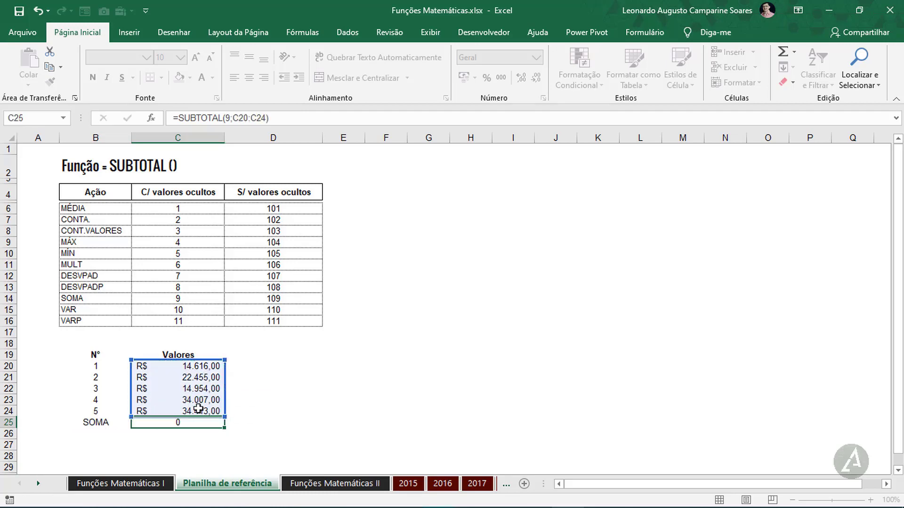
Step: Apply the Contábil number format to the SUBTOTAL result in C25
click(189, 421)
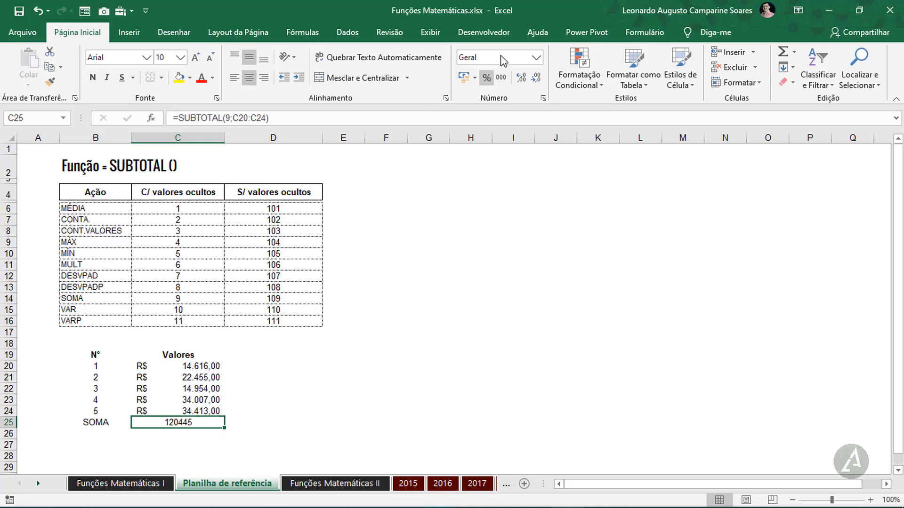
click(537, 60)
click(518, 161)
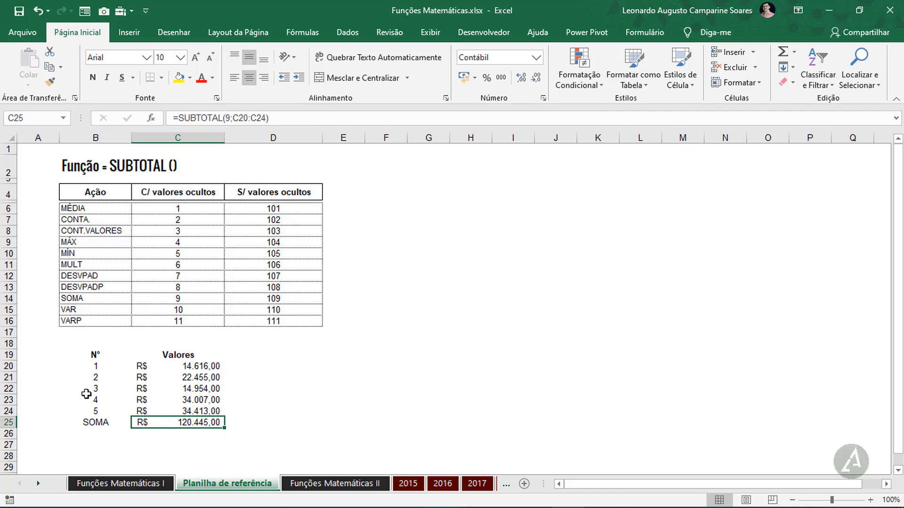
Step: Hide rows 21 to 23 to test how SUBTOTAL with function number 9 treats hidden values
click(8, 379)
drag(9, 382, 8, 400)
right_click(11, 400)
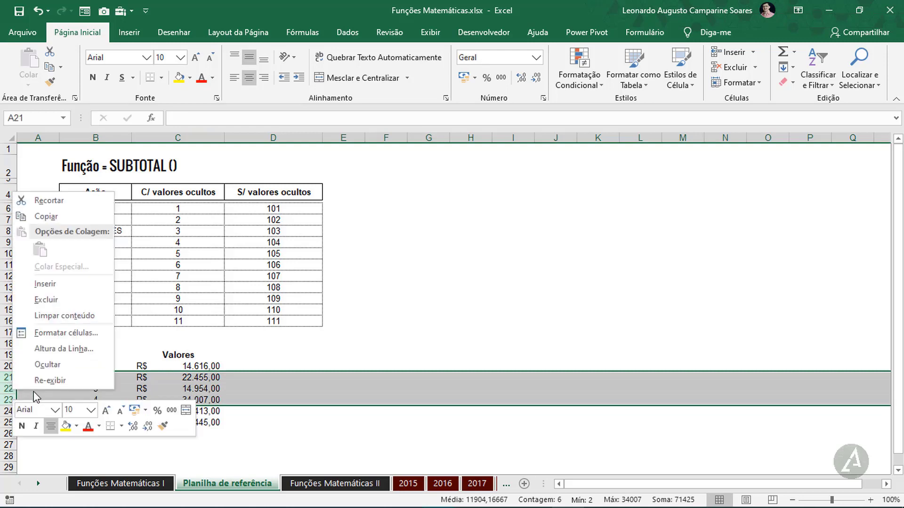
click(50, 365)
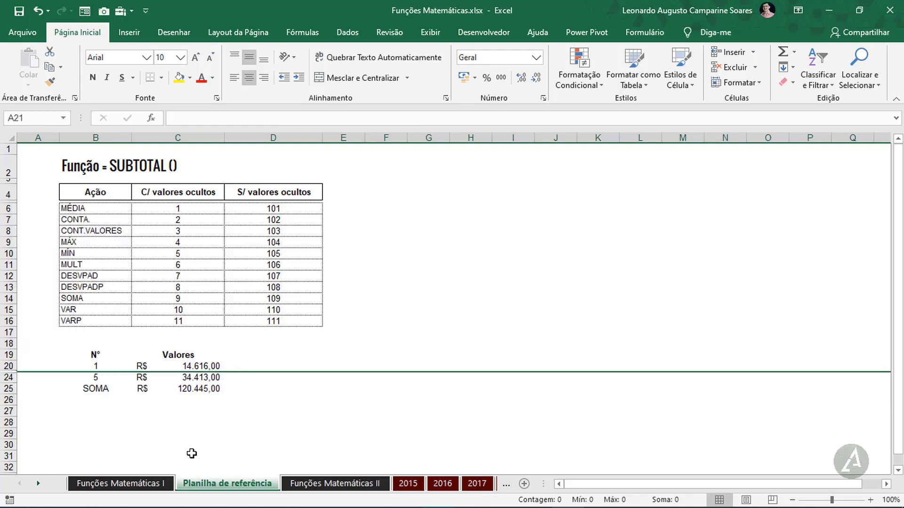
click(195, 393)
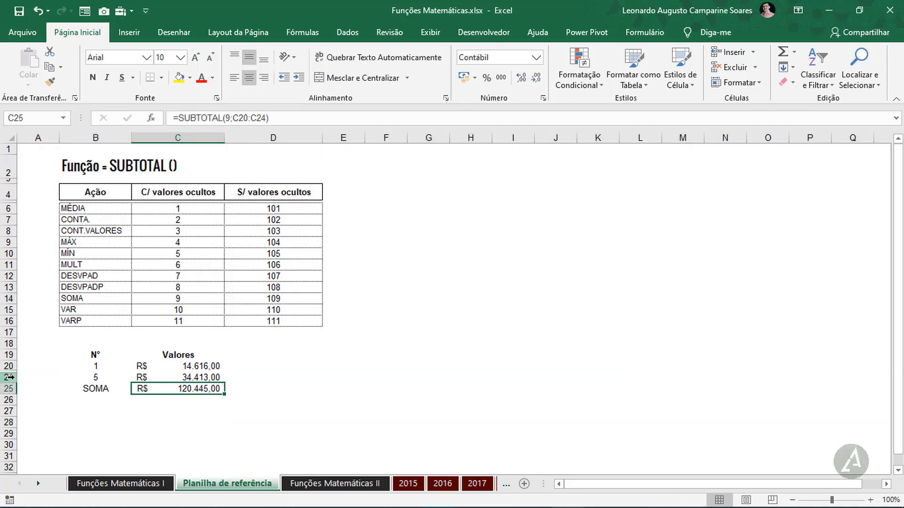
Step: Review the SUBTOTAL formula in C25 and undo the hiding of rows 21 to 23
click(434, 31)
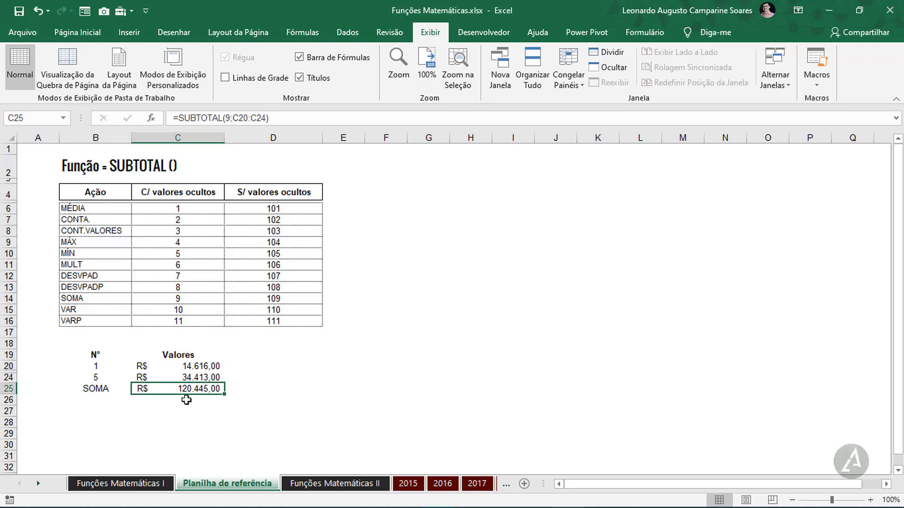
click(232, 118)
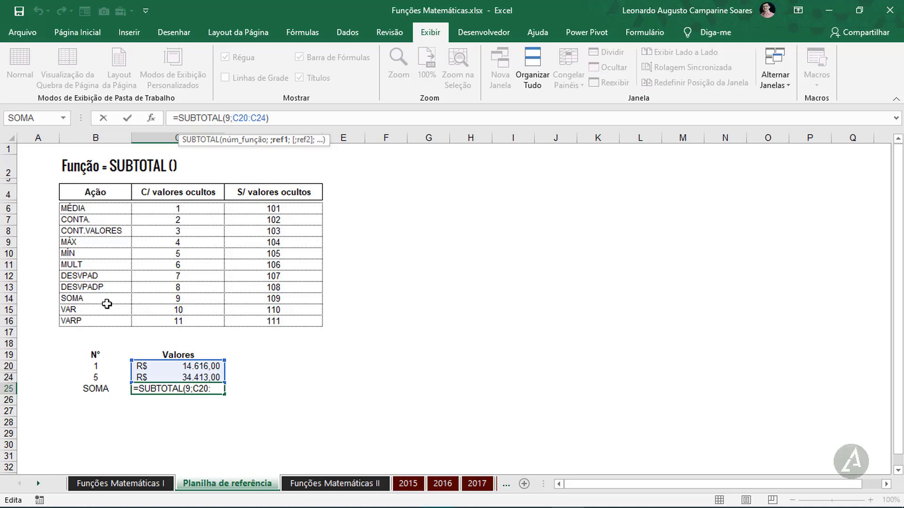
key(Return)
click(159, 421)
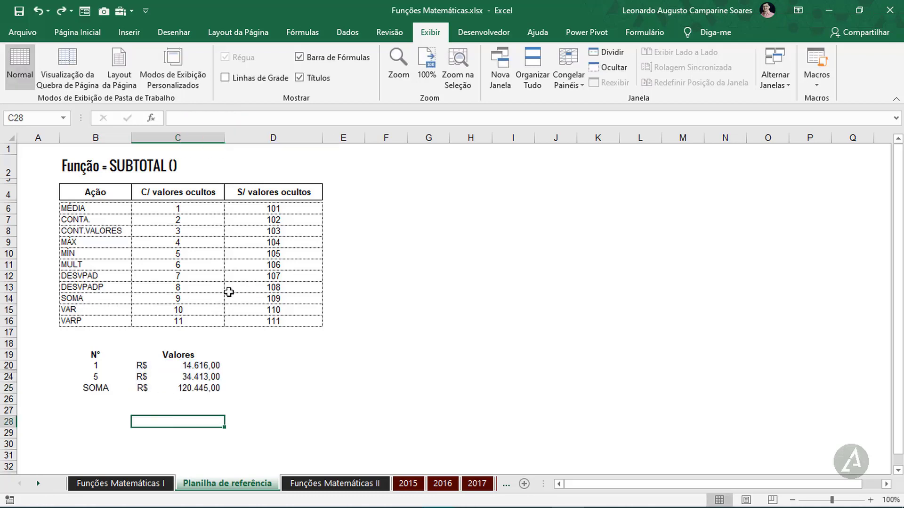
key(ctrl+z)
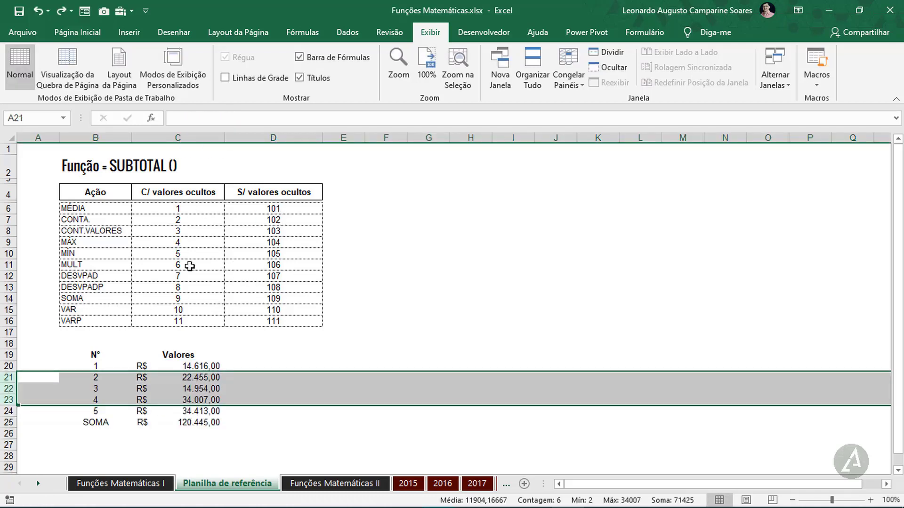
Step: Change the function number in C25 to 109 so the formula reads =SUBTOTAL(109;C20:C24)
click(179, 424)
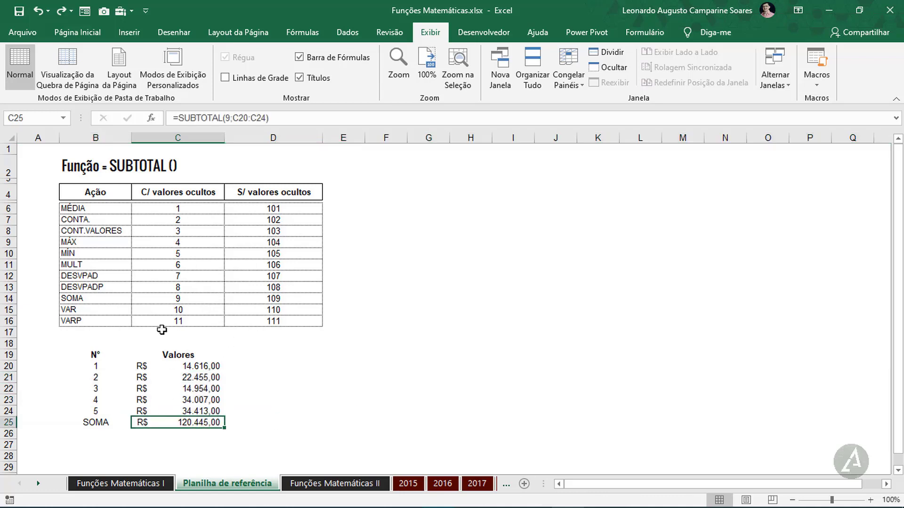
click(224, 118)
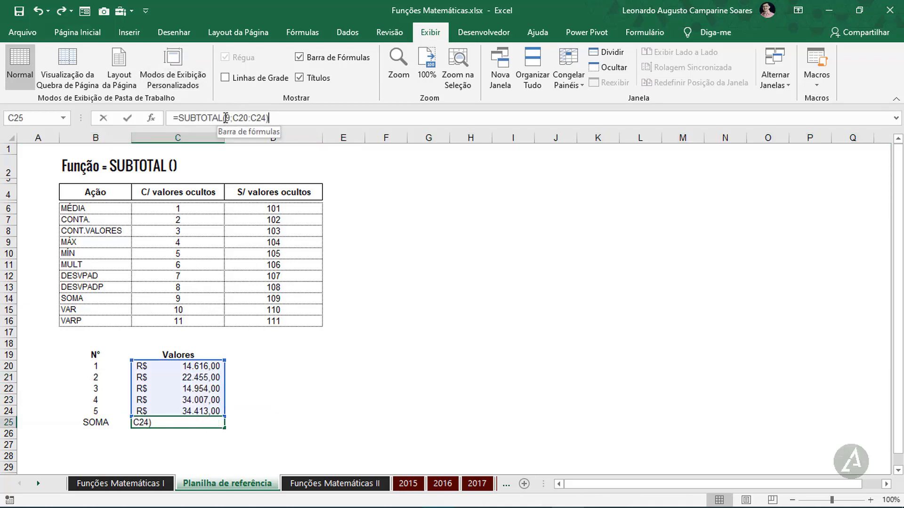
text(10)
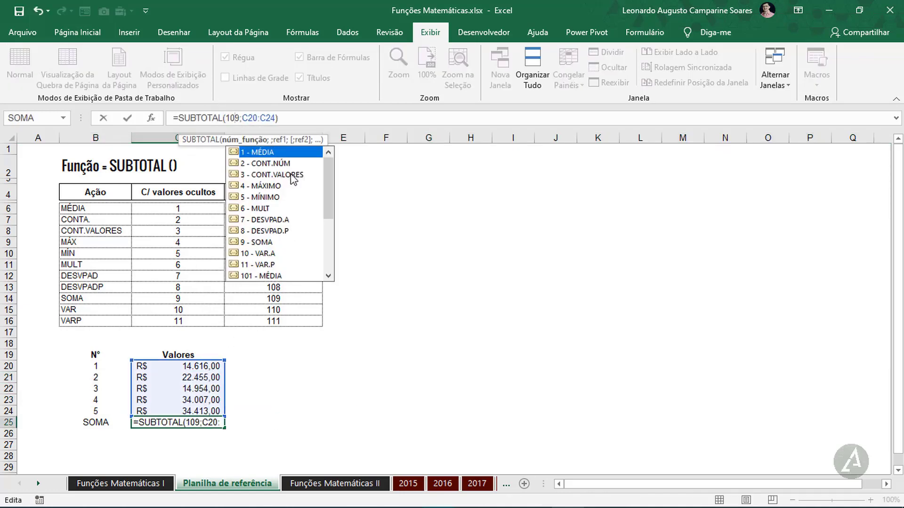
drag(333, 175, 328, 242)
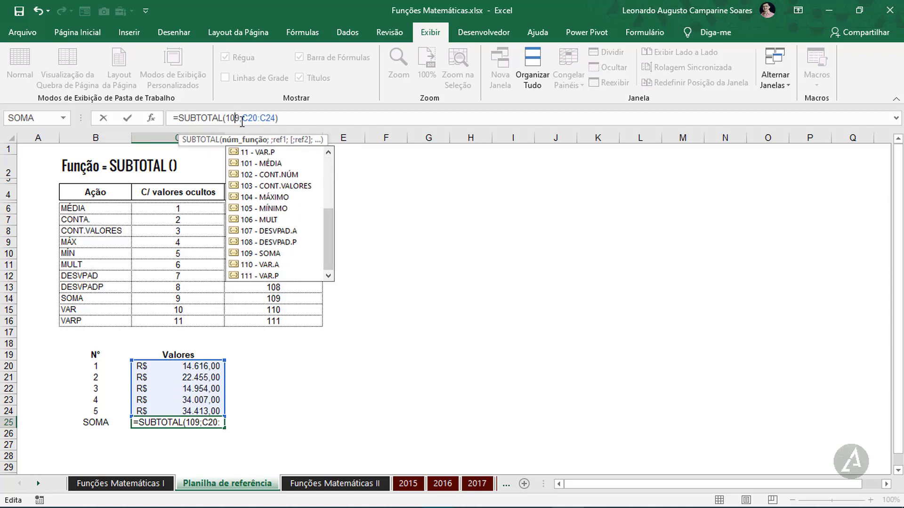
click(296, 120)
key(Return)
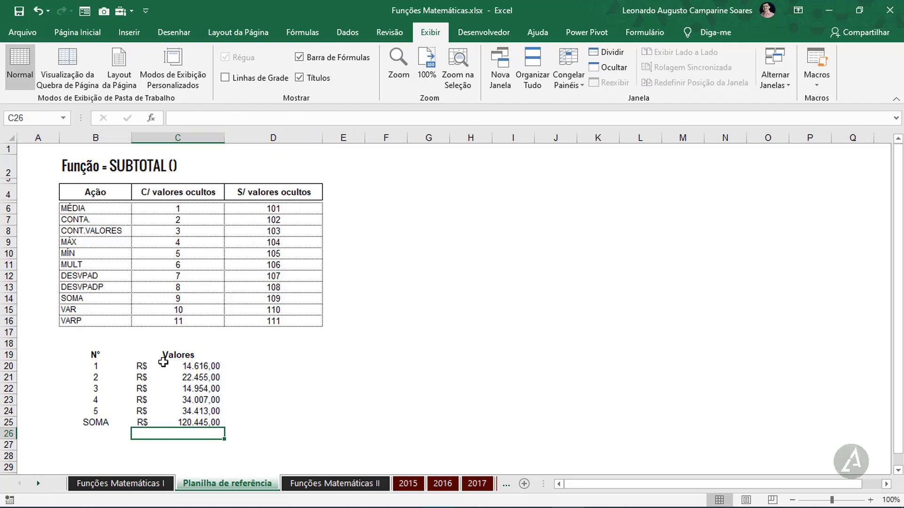
Step: Hide rows 21 to 23 and compare the SUBTOTAL sum in C25 with the visible values in C20 and C24
click(9, 377)
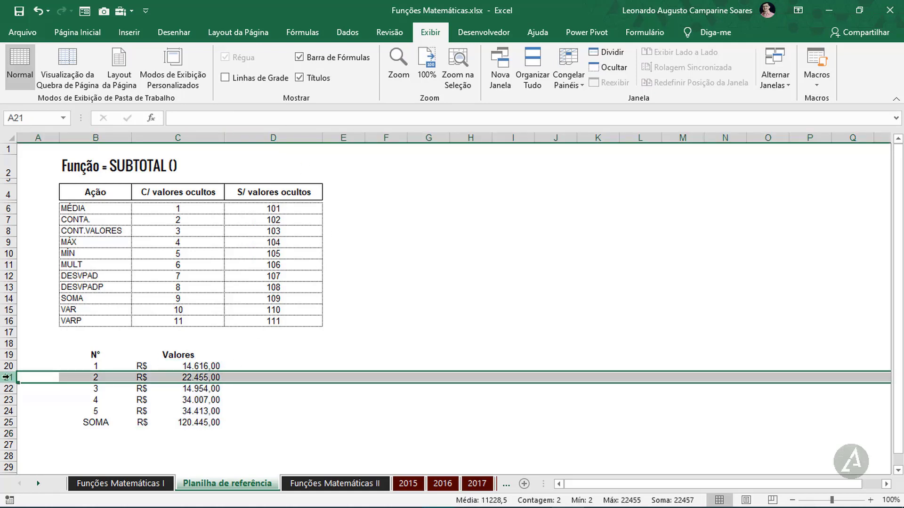
drag(8, 377, 8, 401)
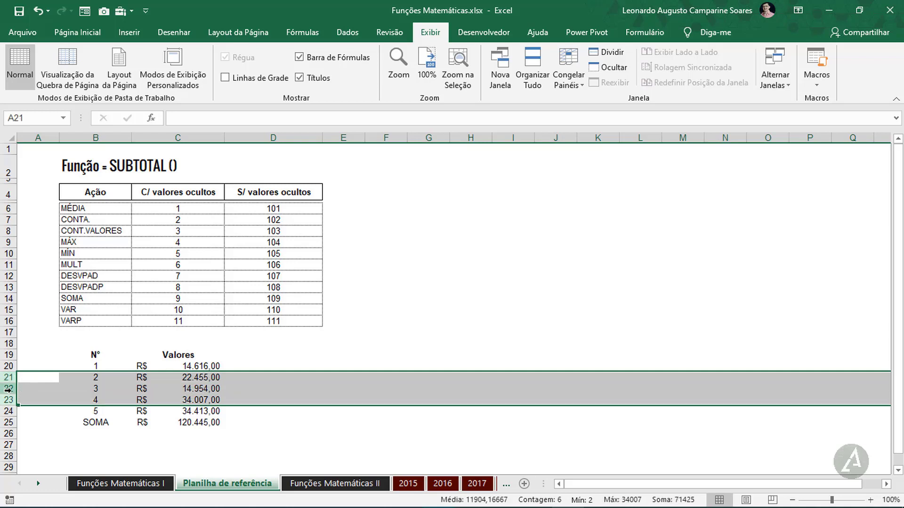
right_click(8, 389)
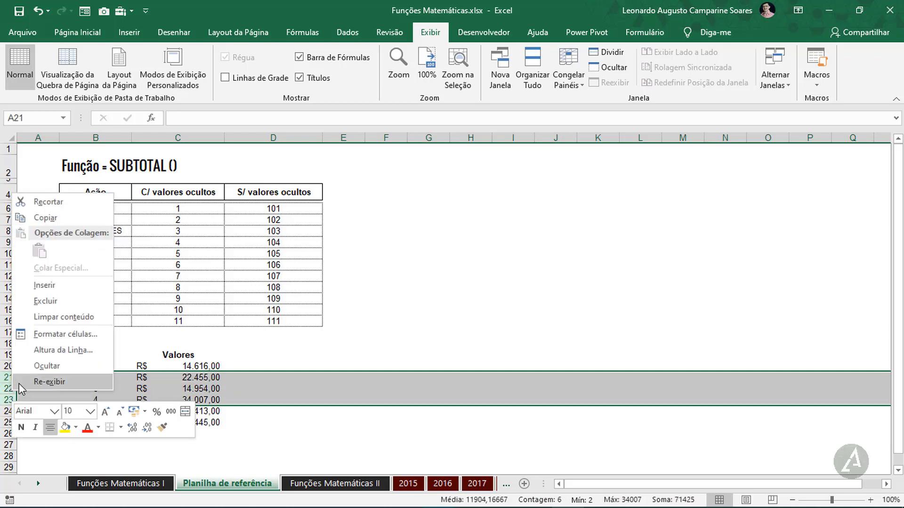
click(47, 367)
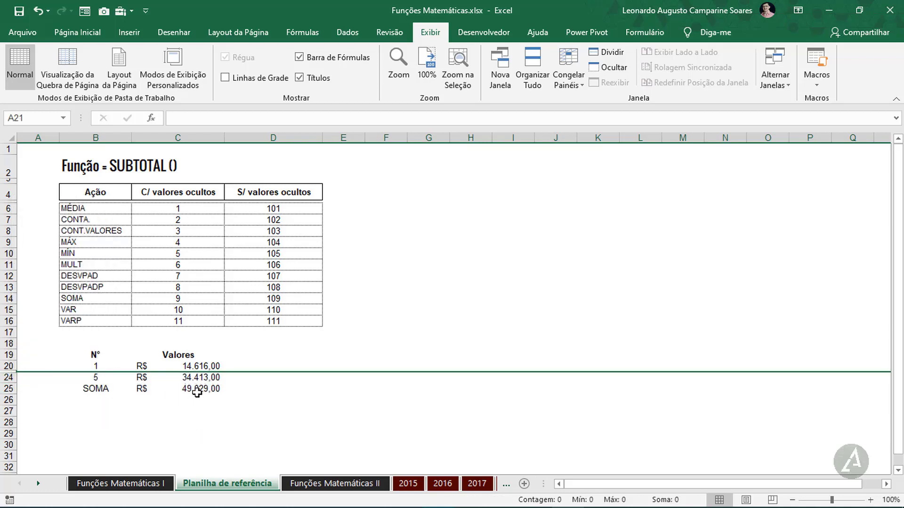
click(193, 366)
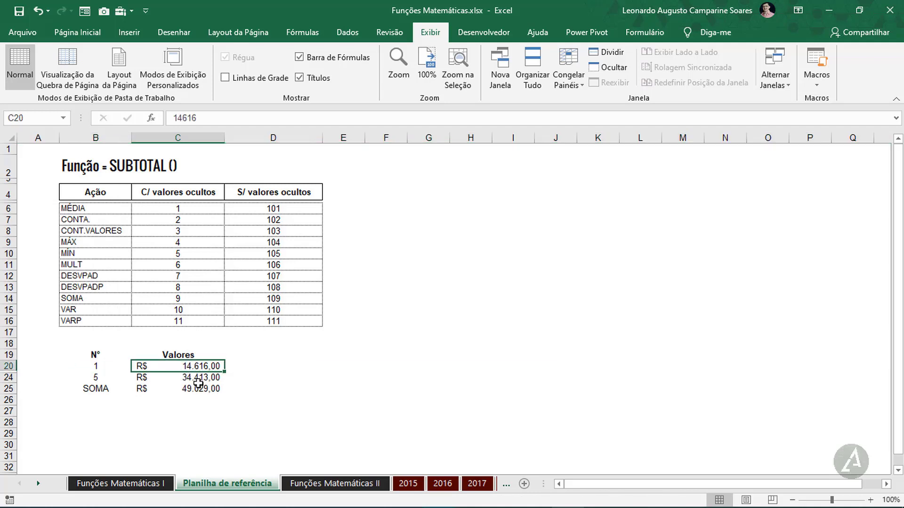
click(195, 377)
click(204, 366)
click(195, 391)
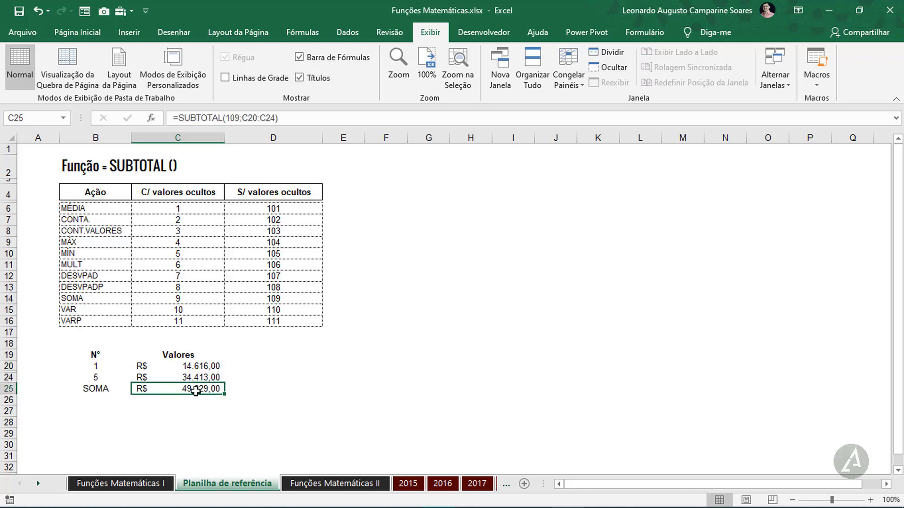